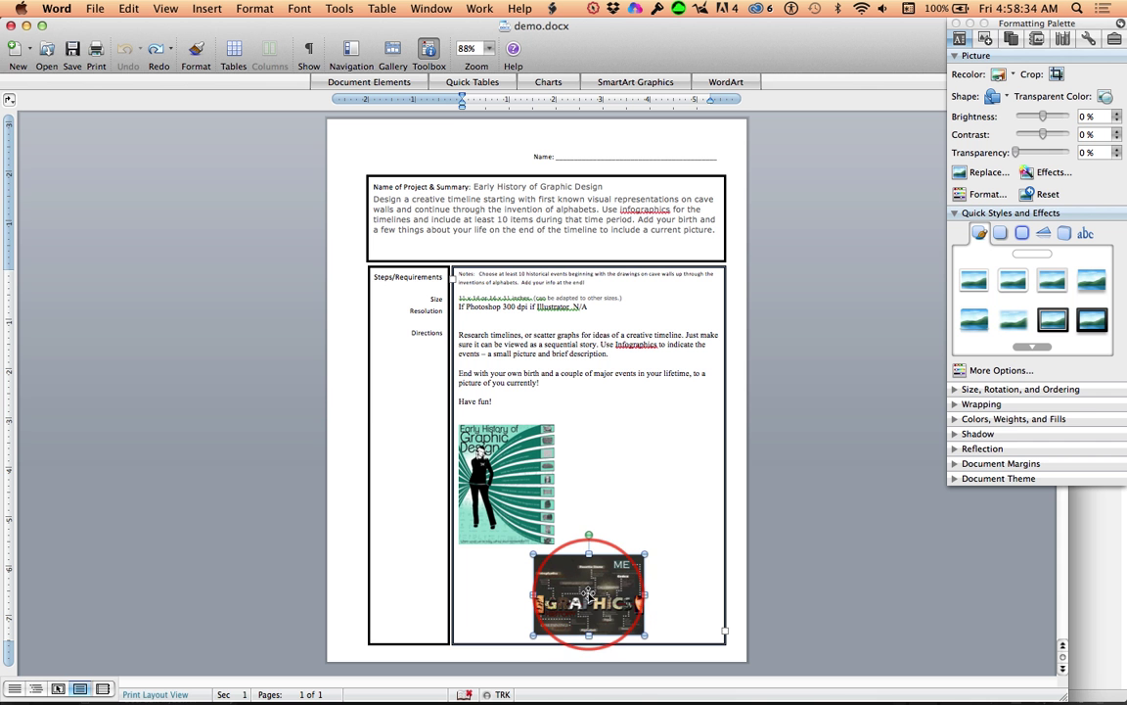
Compare the small GRAPHICS picture in the Word document with the full-size image2.jpg open in Photoshop.
key("super+Tab")
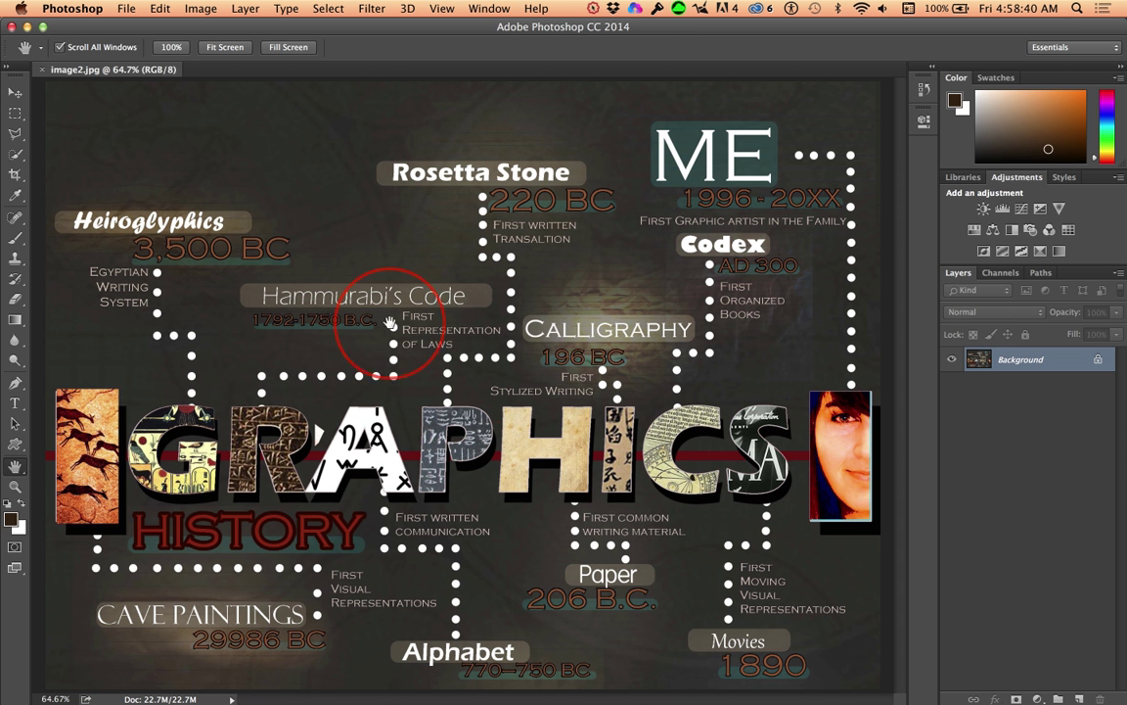
key("super")
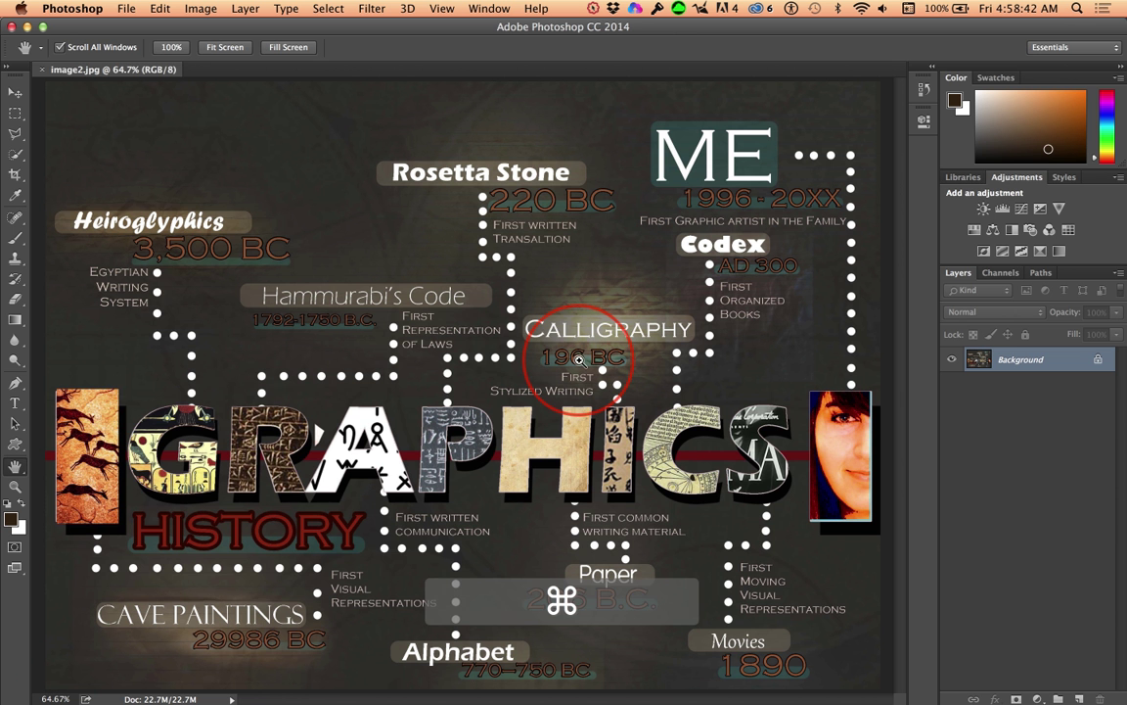
key("super+Tab")
left_click_drag(579, 360, 588, 558)
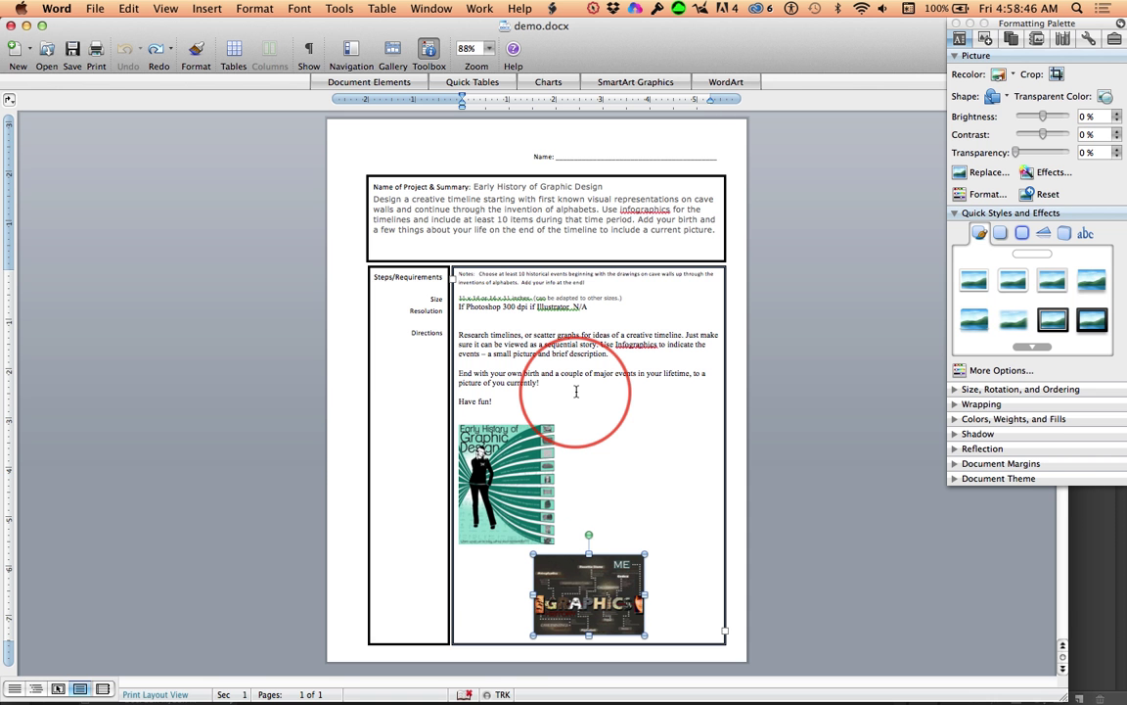
key("super+Tab")
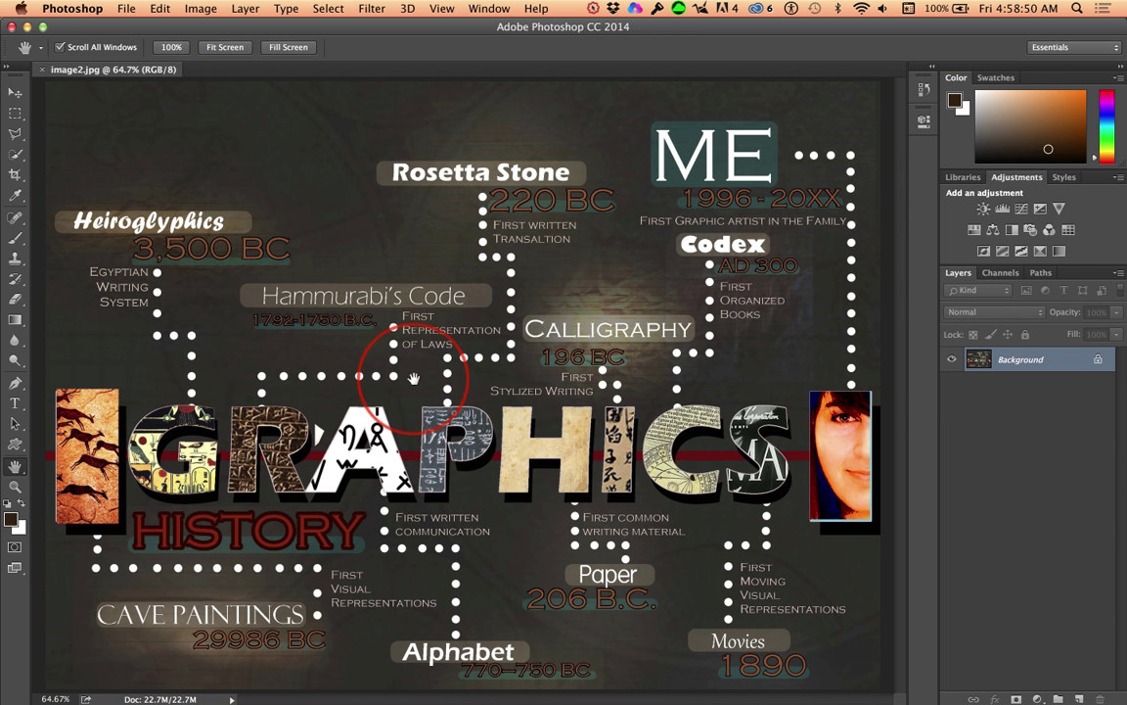
Switch to Safari and download the Early History of Graphic Design Timeline asset from the History of Graphic Design Timeline/Infographic resource page.
key("super")
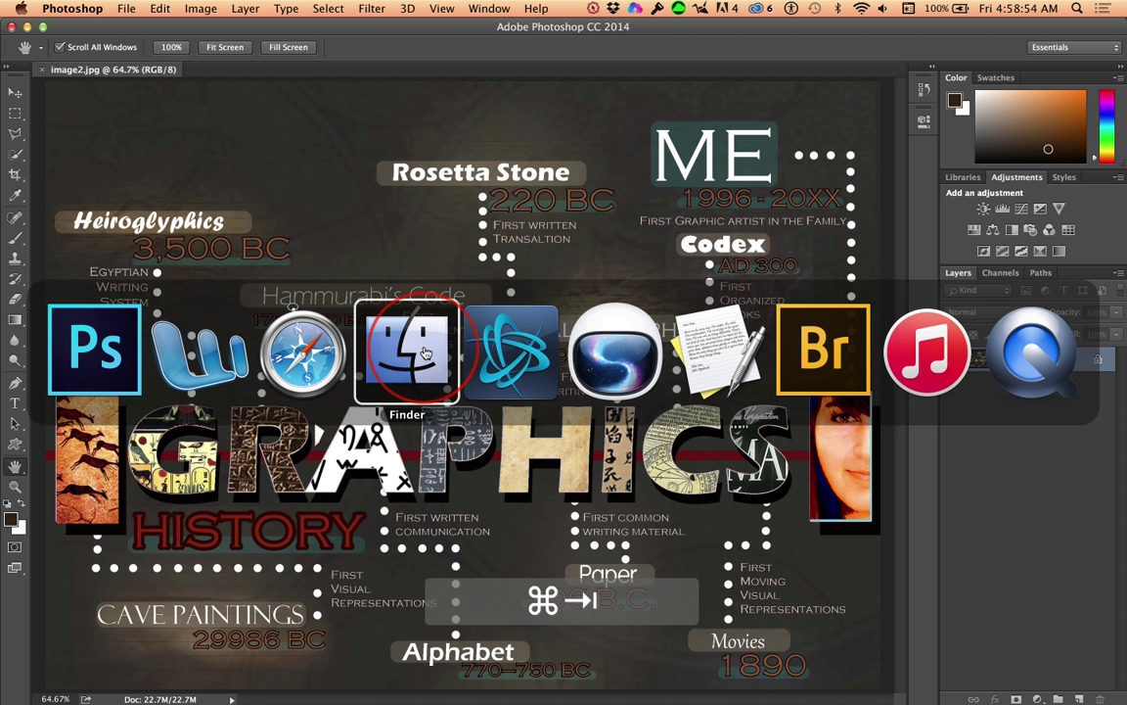
left_click(303, 350)
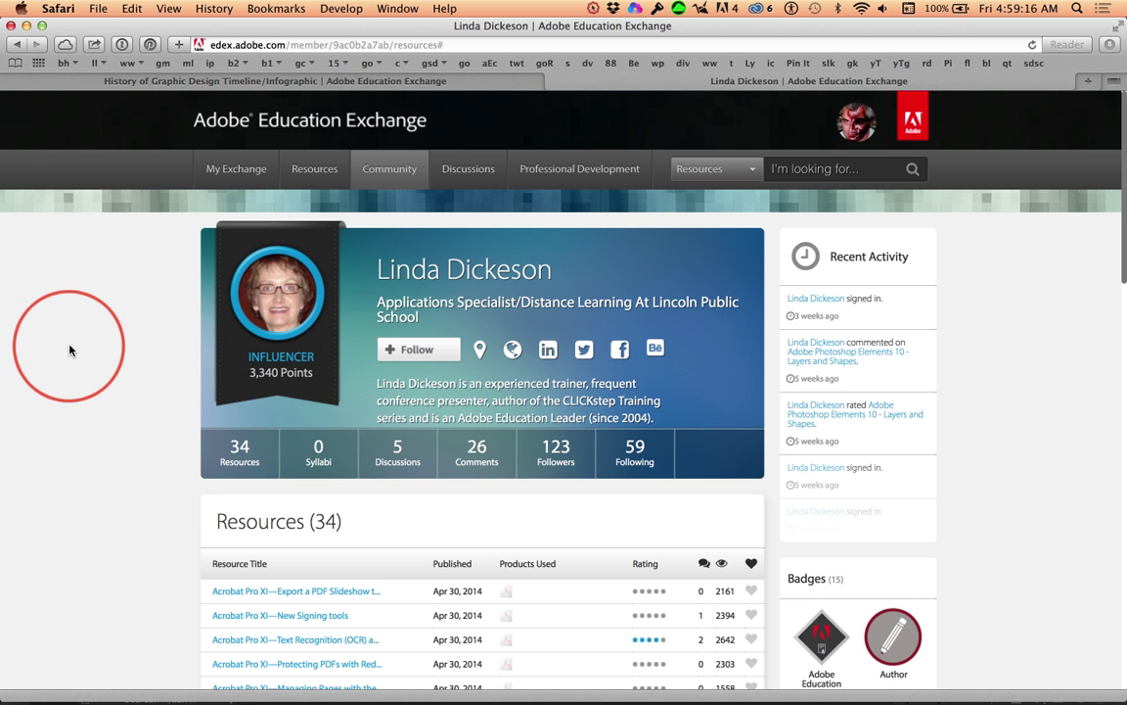
left_click(215, 84)
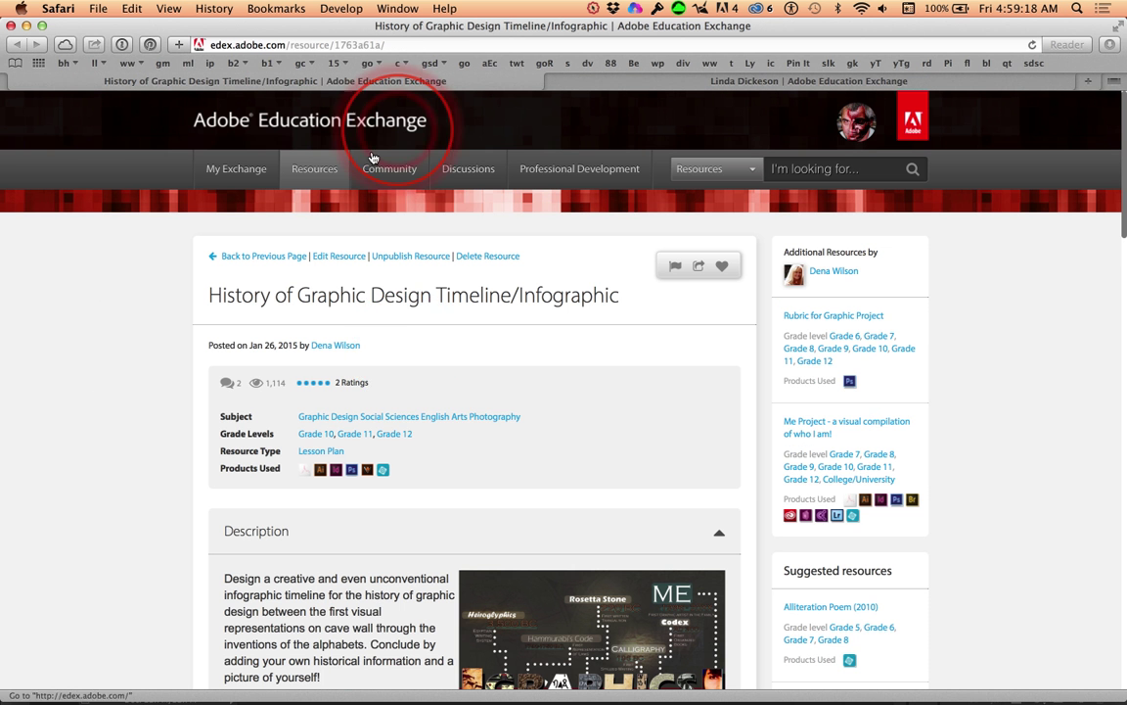
scroll(548, 410, "down", 3)
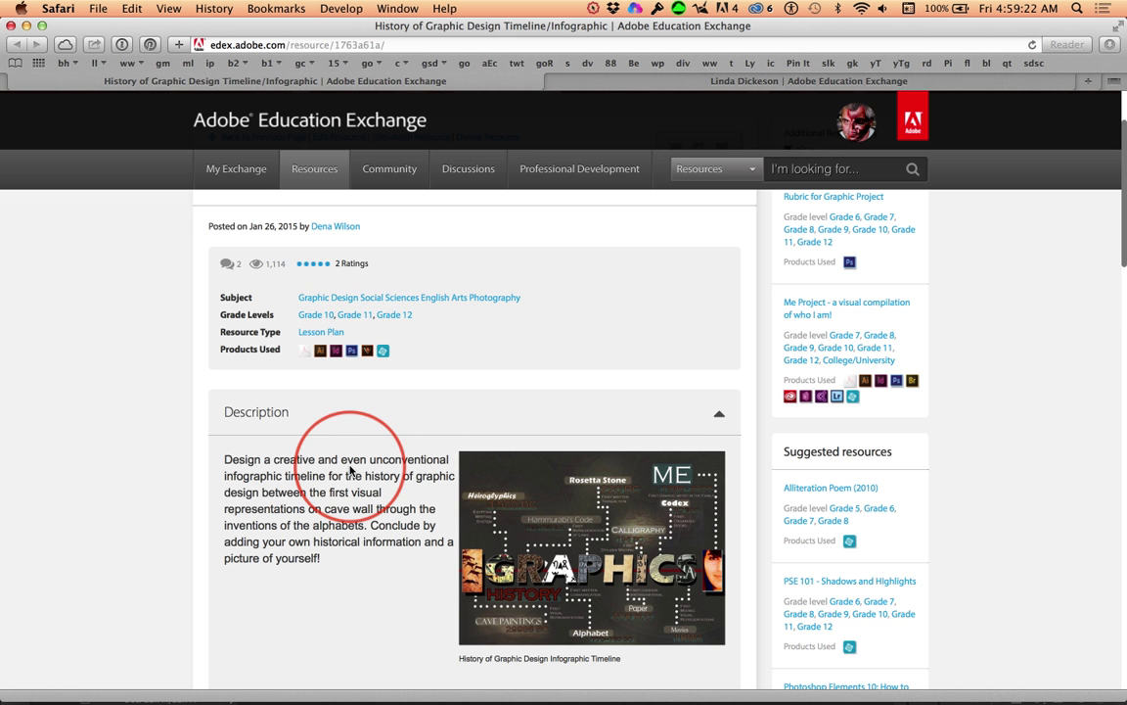
scroll(360, 423, "up", 3)
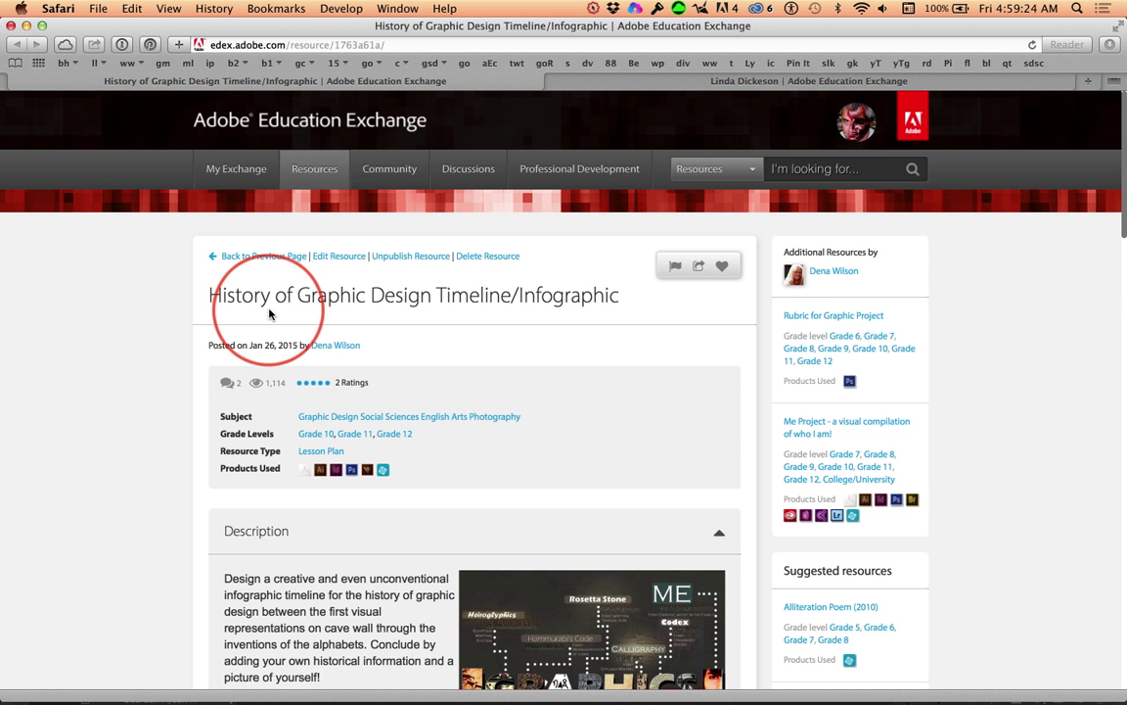
scroll(604, 408, "down", 7)
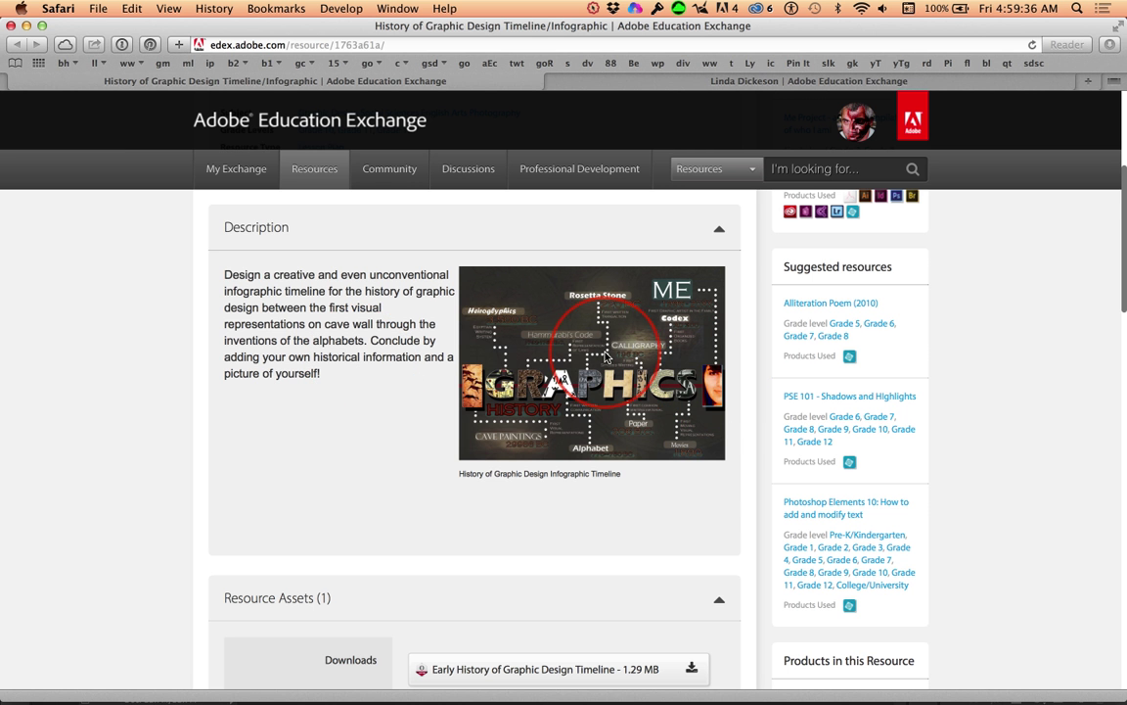
scroll(402, 415, "down", 3)
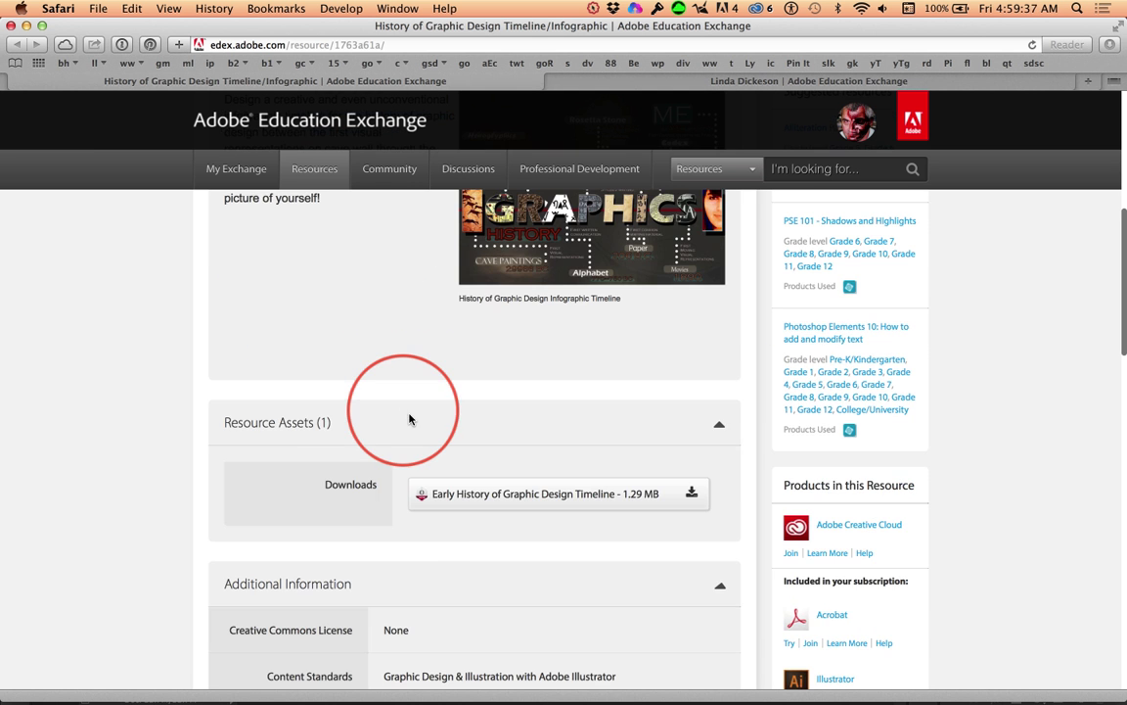
left_click(609, 497)
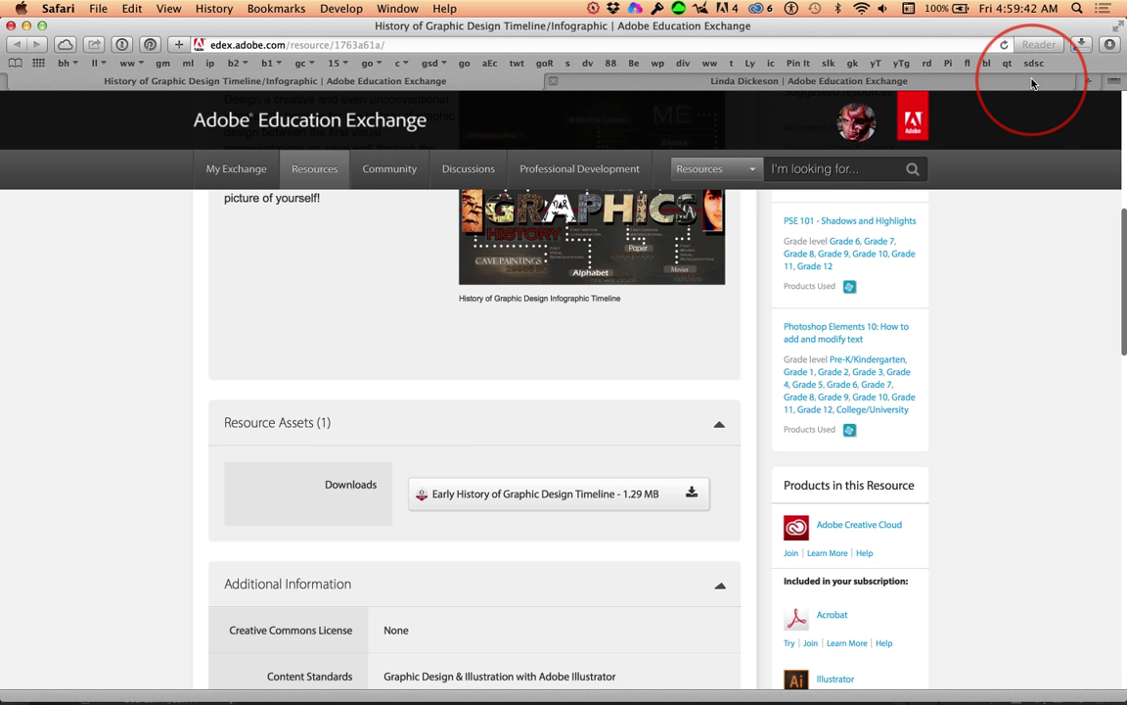
Reveal the downloaded Cornell_Notes_Early_History_of_GraphicDesign.docx.html file in Finder and reposition the Downloads window.
left_click(1110, 45)
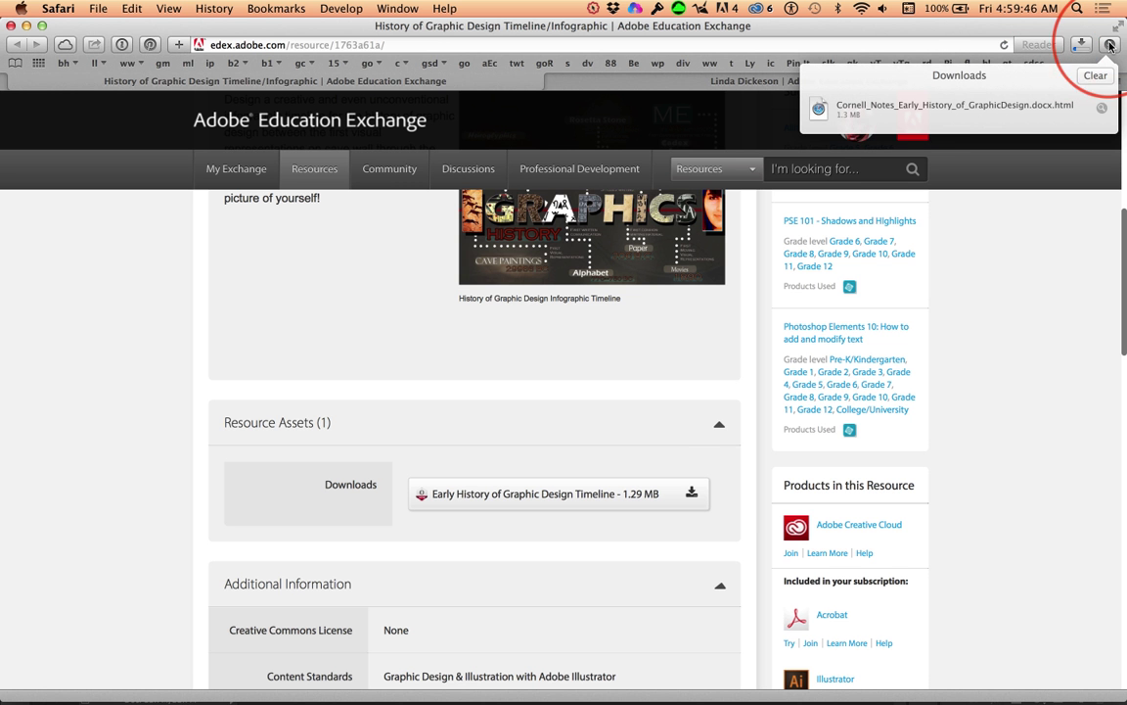
left_click(1103, 109)
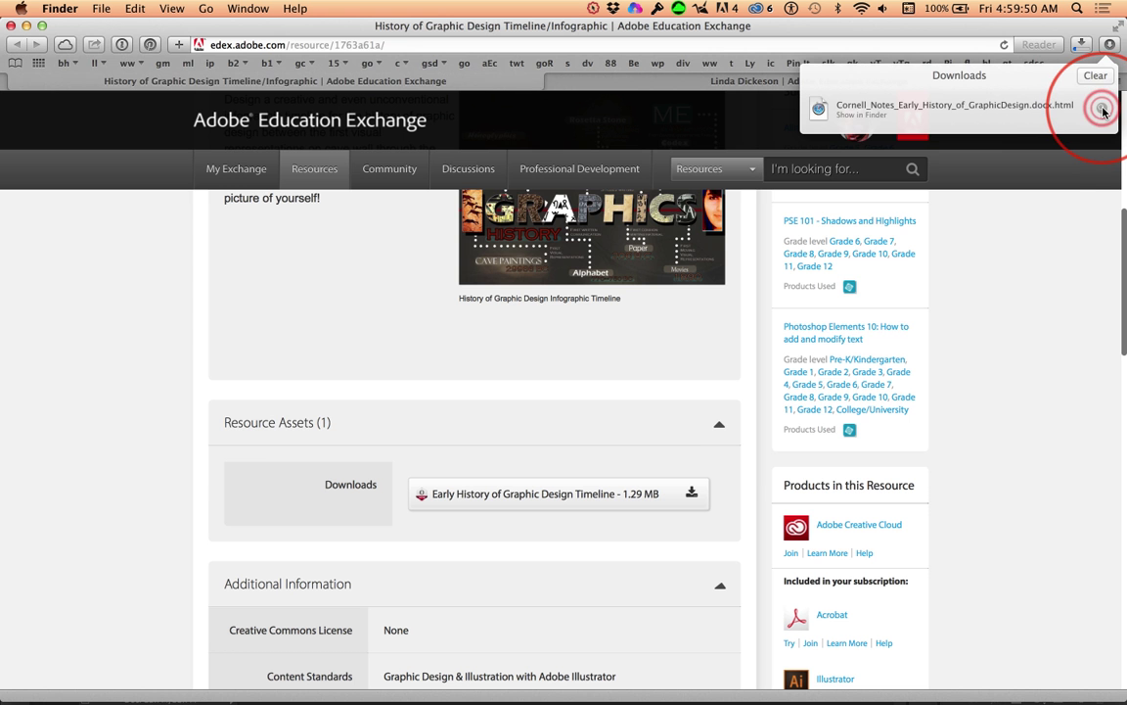
left_click_drag(564, 99, 511, 196)
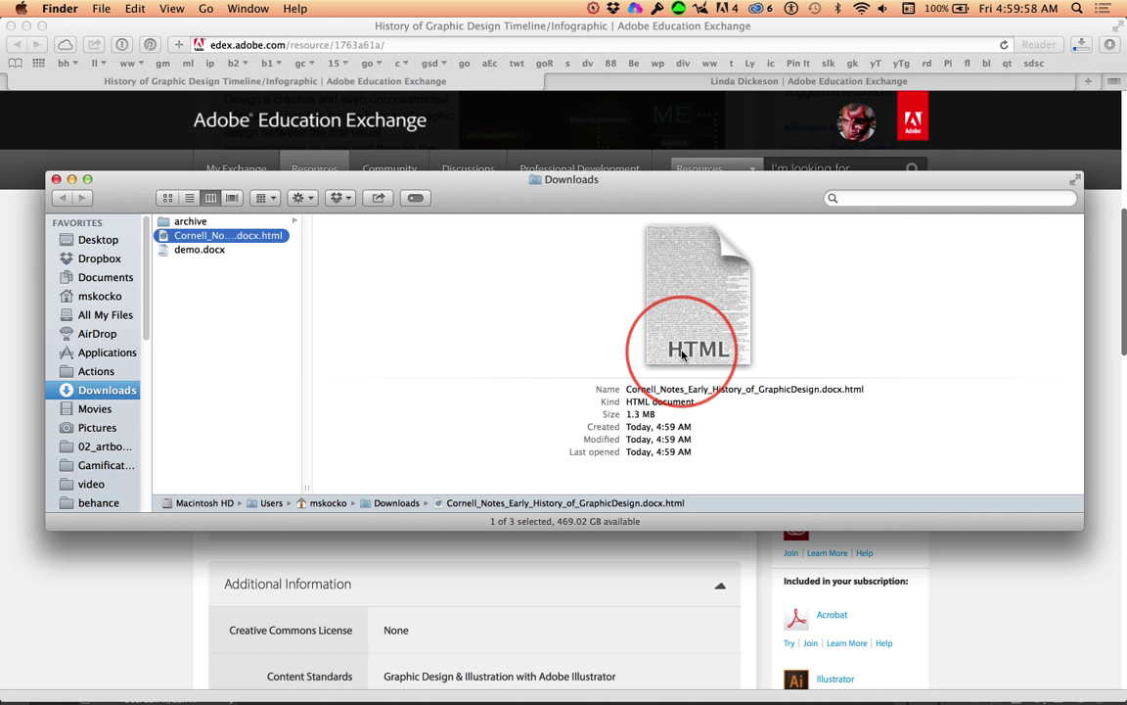
Open the downloaded .docx.html file to inspect its content, close it and return to the Downloads folder in Finder.
double_click(164, 238)
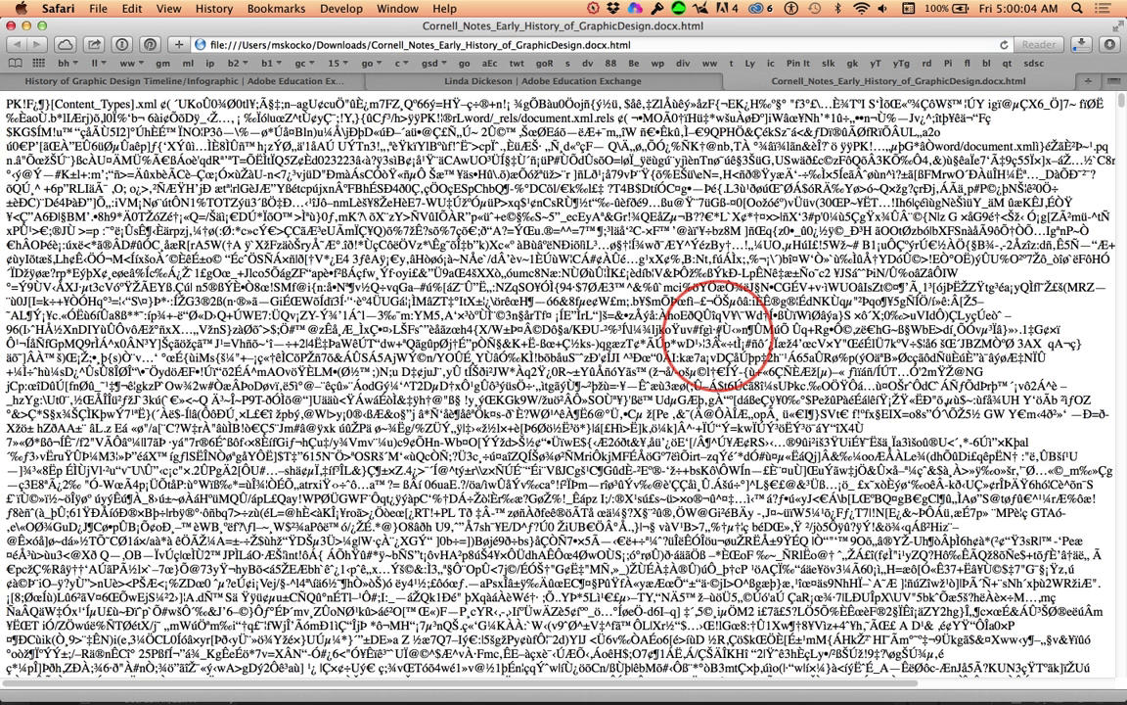
key("super+w")
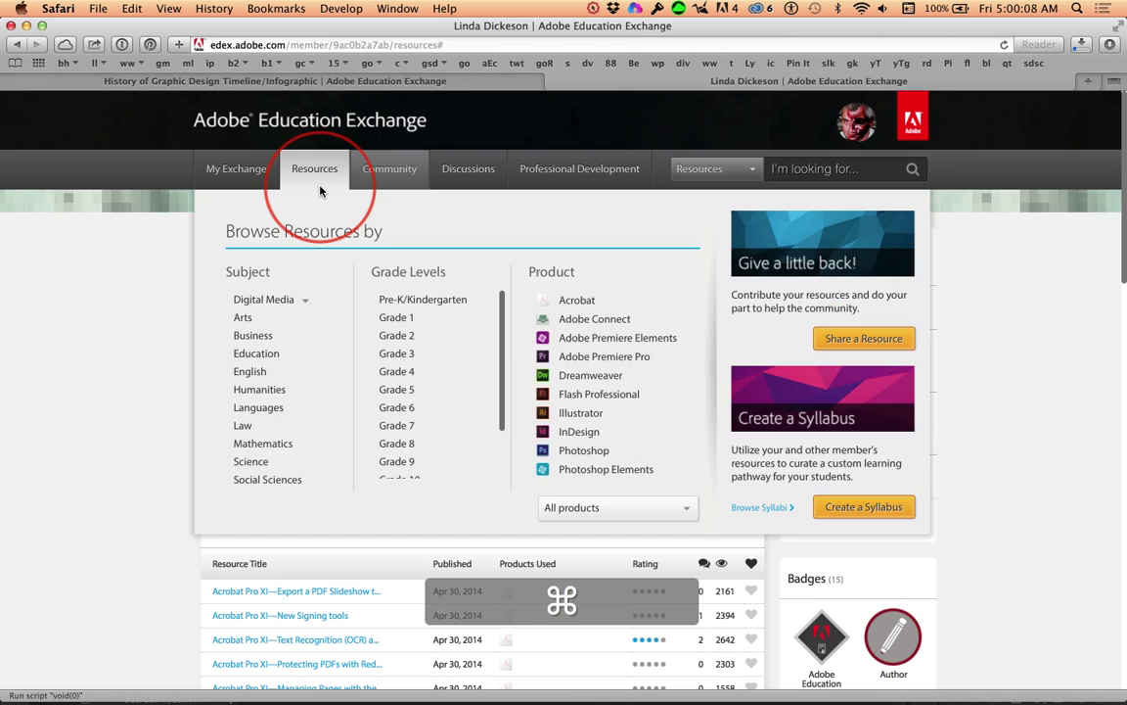
key("super+Tab")
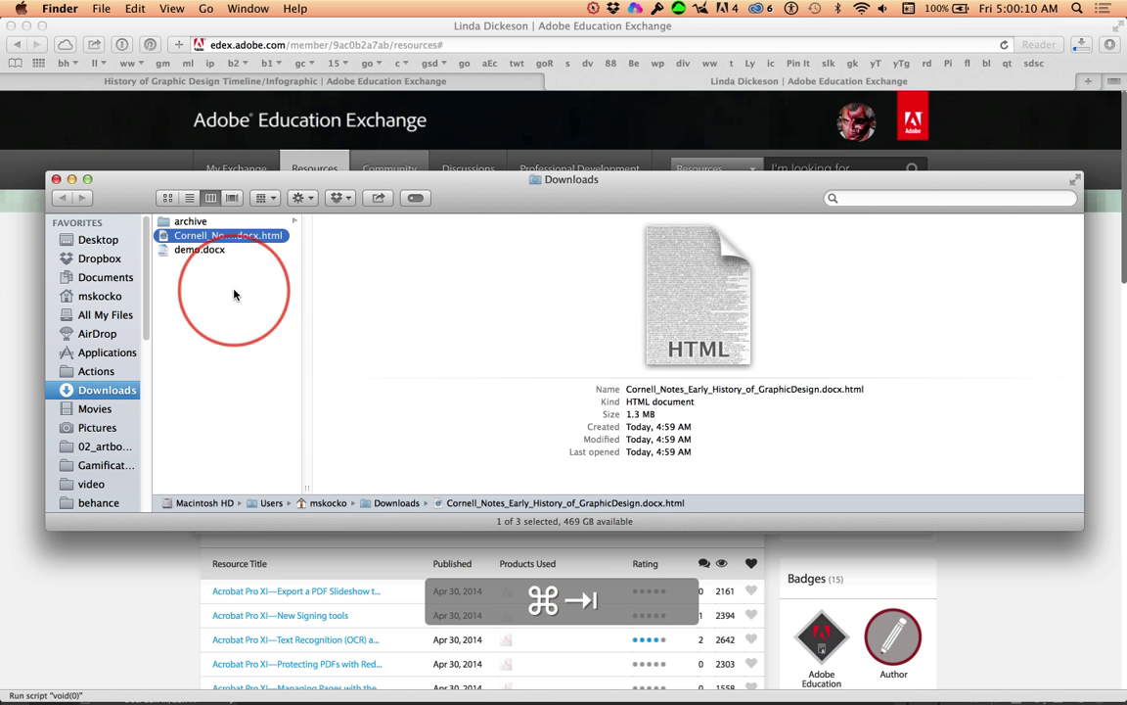
Widen the file name column and rename the downloaded file as Cornell_Notes_Early_History_of_GraphicDesign.docx, accepting the .docx extension.
left_click_drag(306, 486, 503, 476)
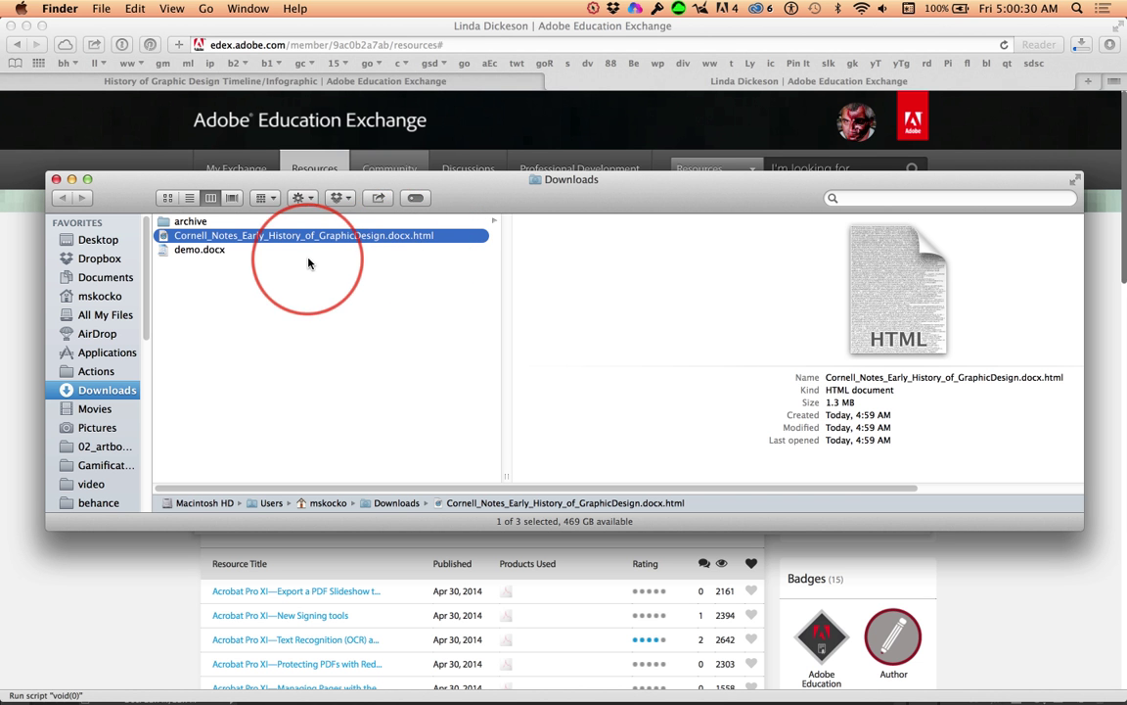
key("Return")
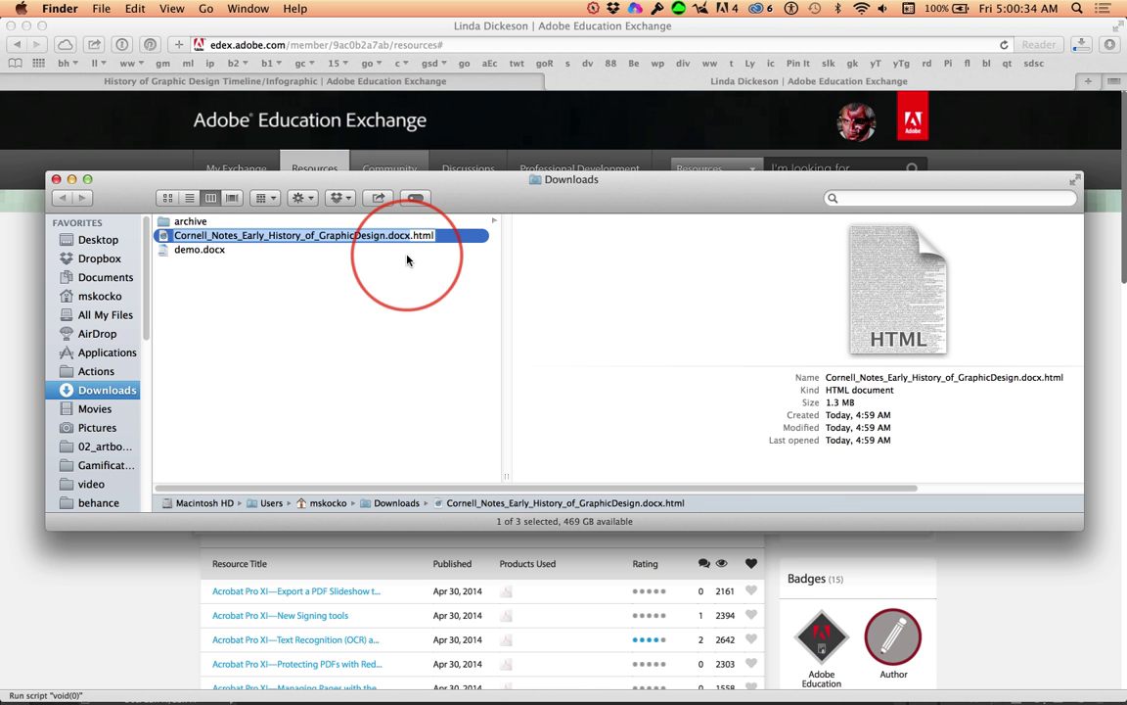
left_click(430, 240, "shift")
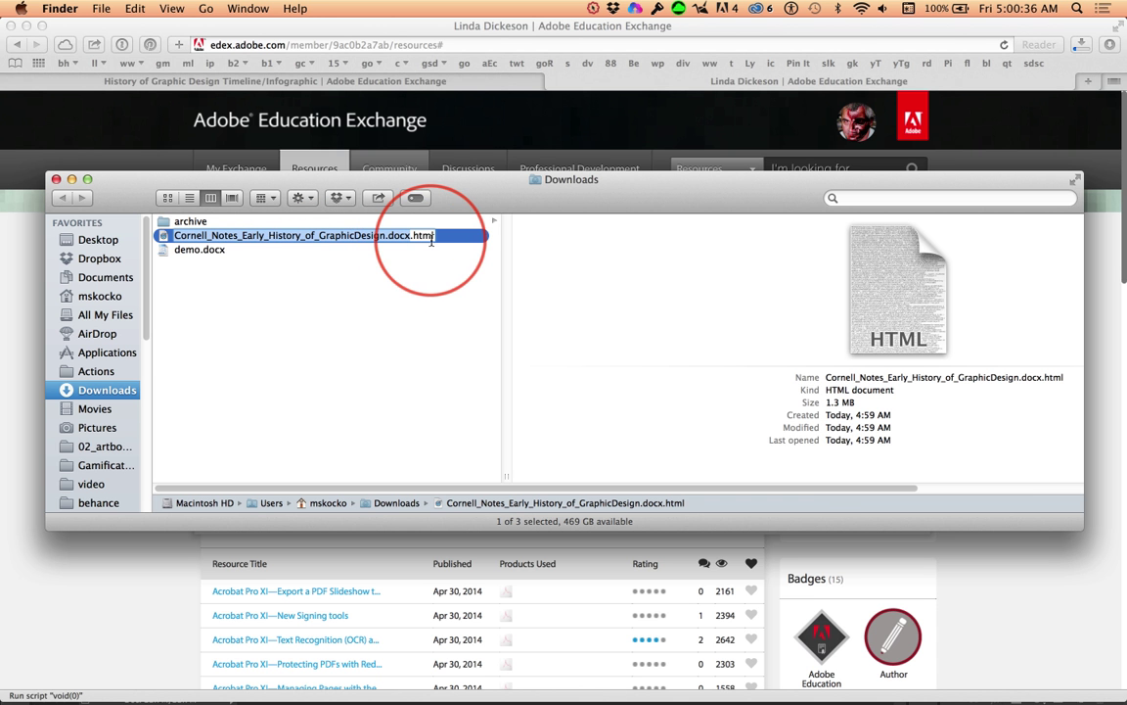
left_click(383, 236, "shift")
left_click(397, 236, "shift")
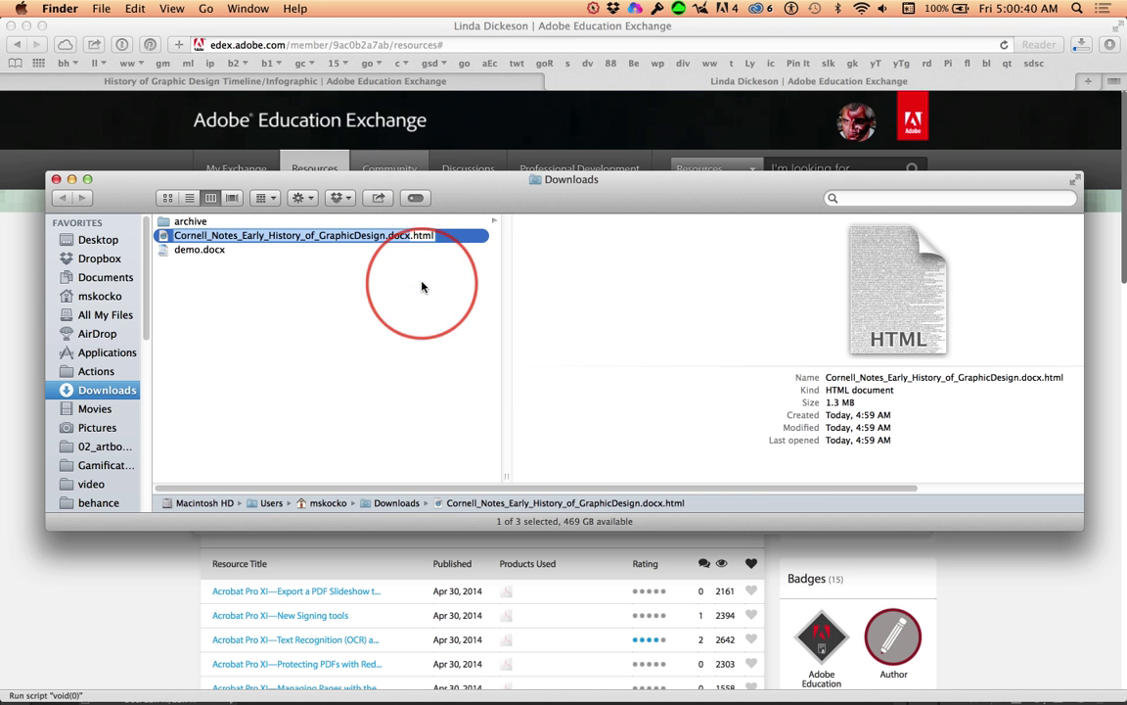
left_click(413, 235, "shift")
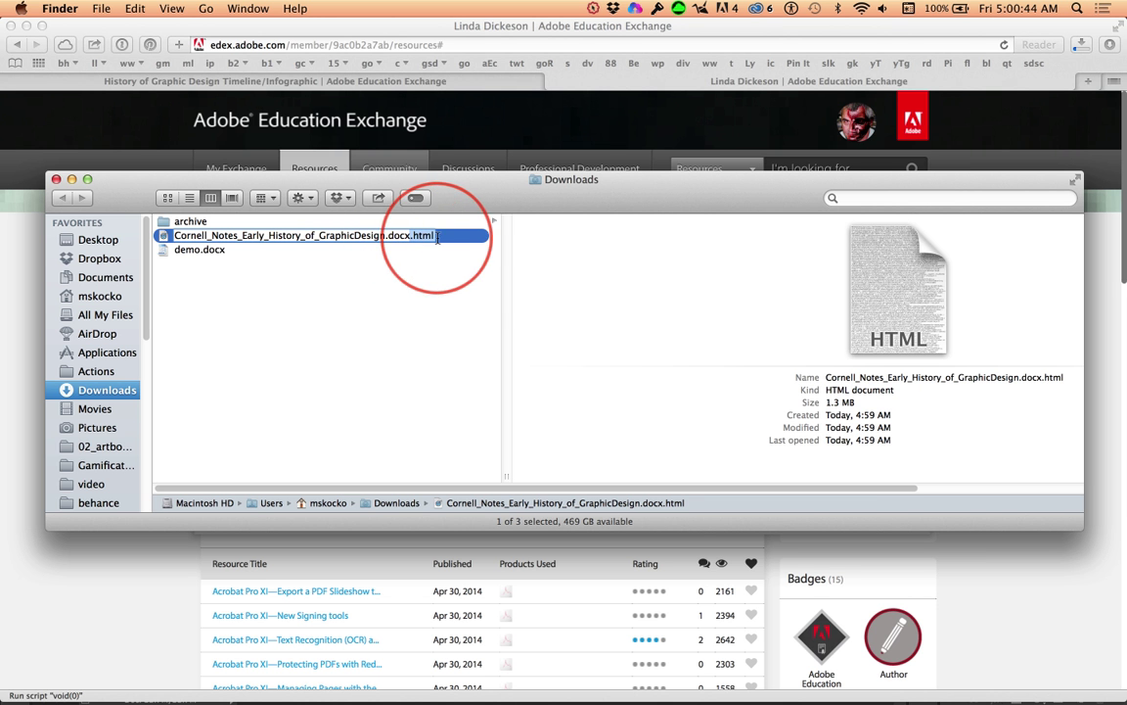
left_click_drag(410, 236, 486, 256)
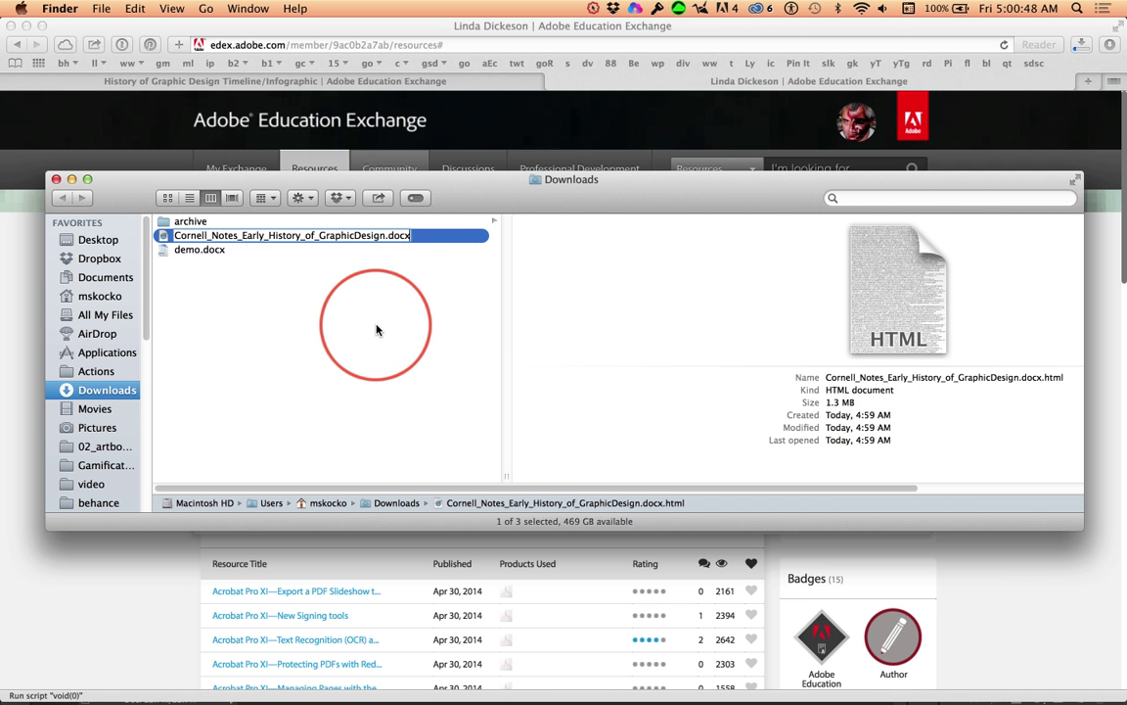
key("Return")
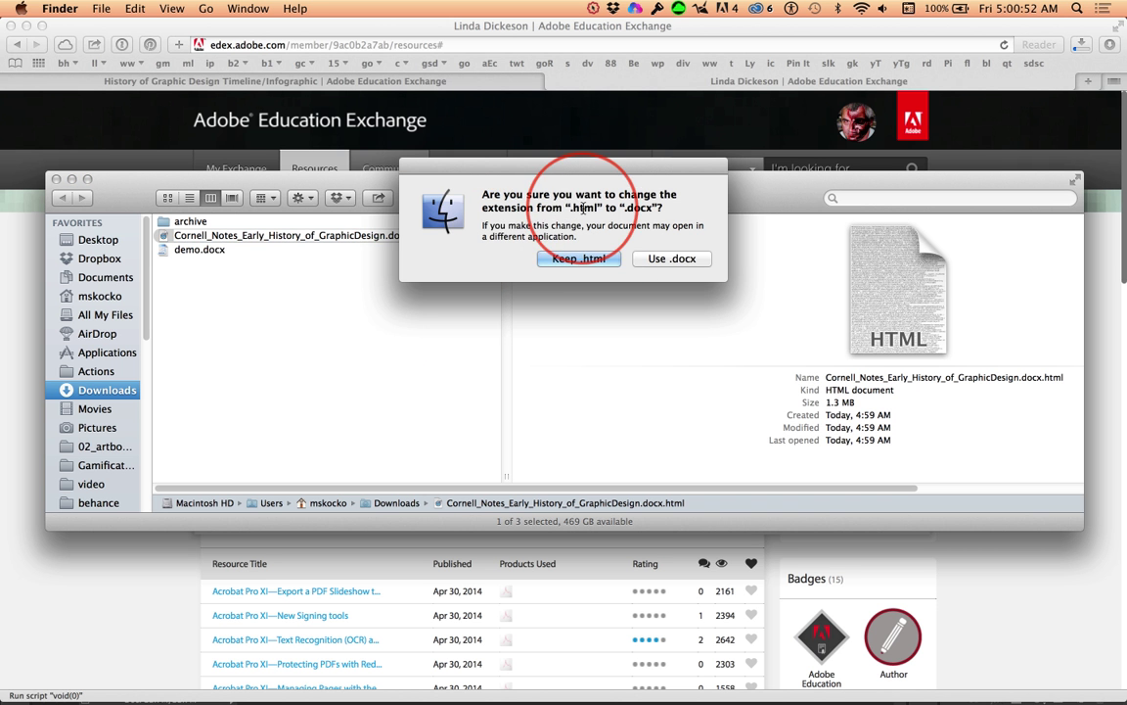
left_click(680, 262)
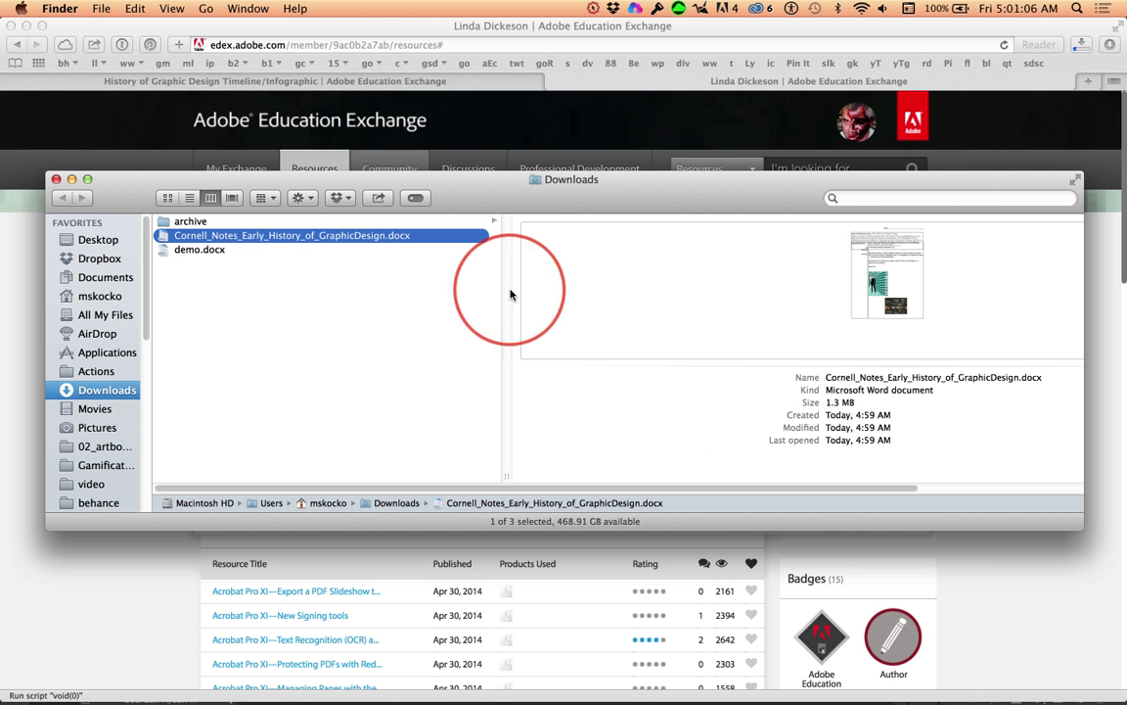
Open Cornell_Notes_Early_History_of_GraphicDesign.docx in Word to check it, close it and return to Finder.
double_click(164, 236)
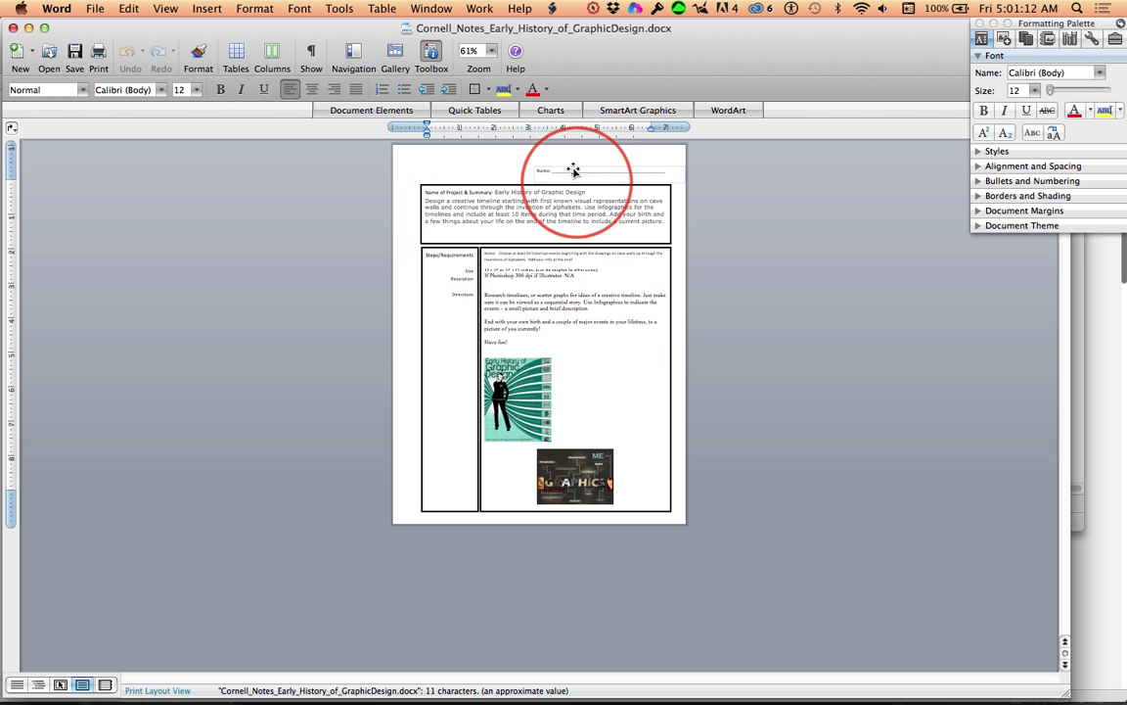
key("super+w")
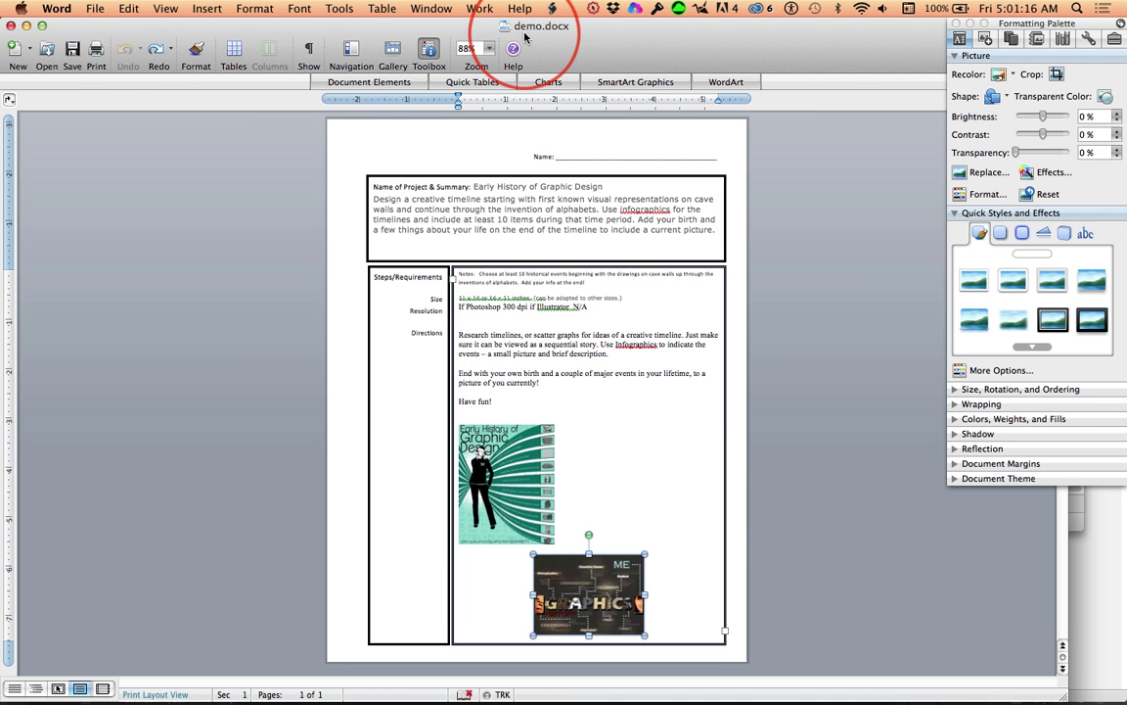
key("super+Tab")
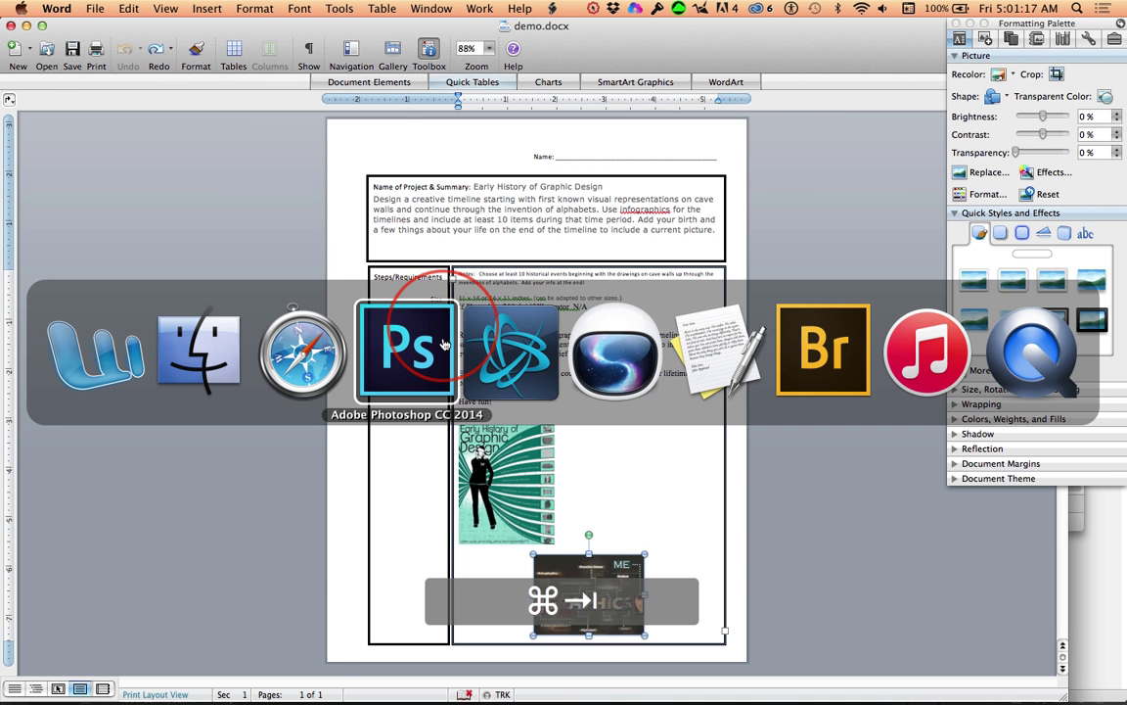
left_click(195, 343)
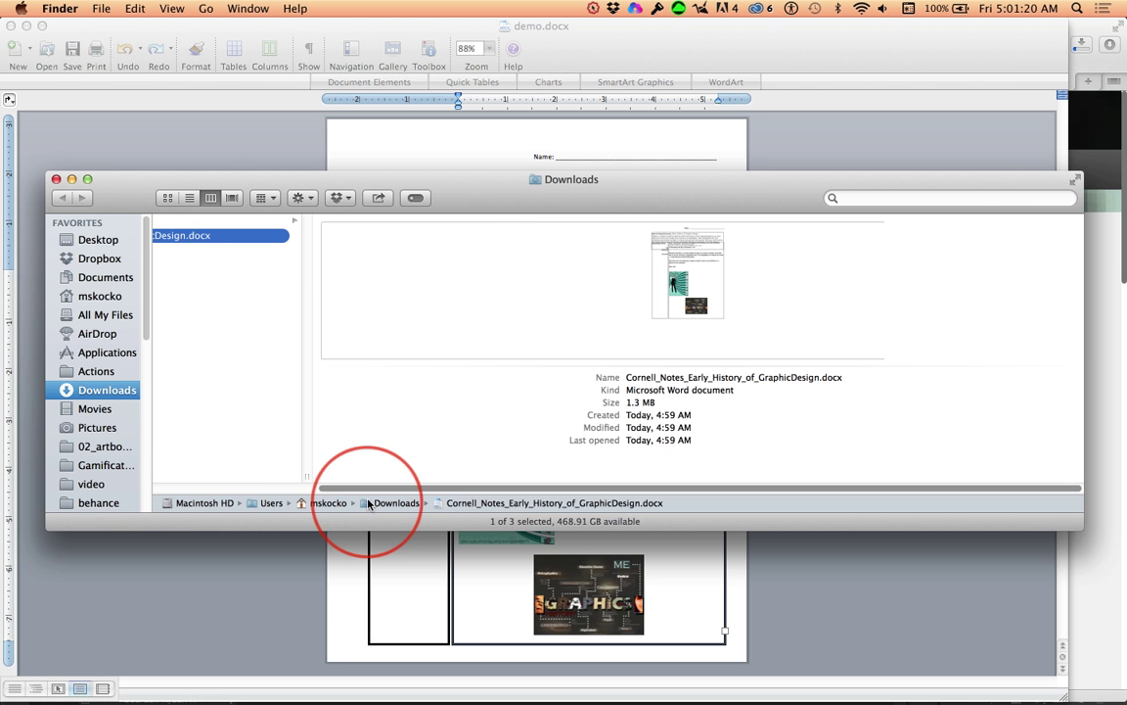
Rename the Cornell notes document as Cornell_Notes_Early_History_of_GraphicDesign.docx.zip, accepting the .zip extension.
left_click_drag(370, 485, 101, 478)
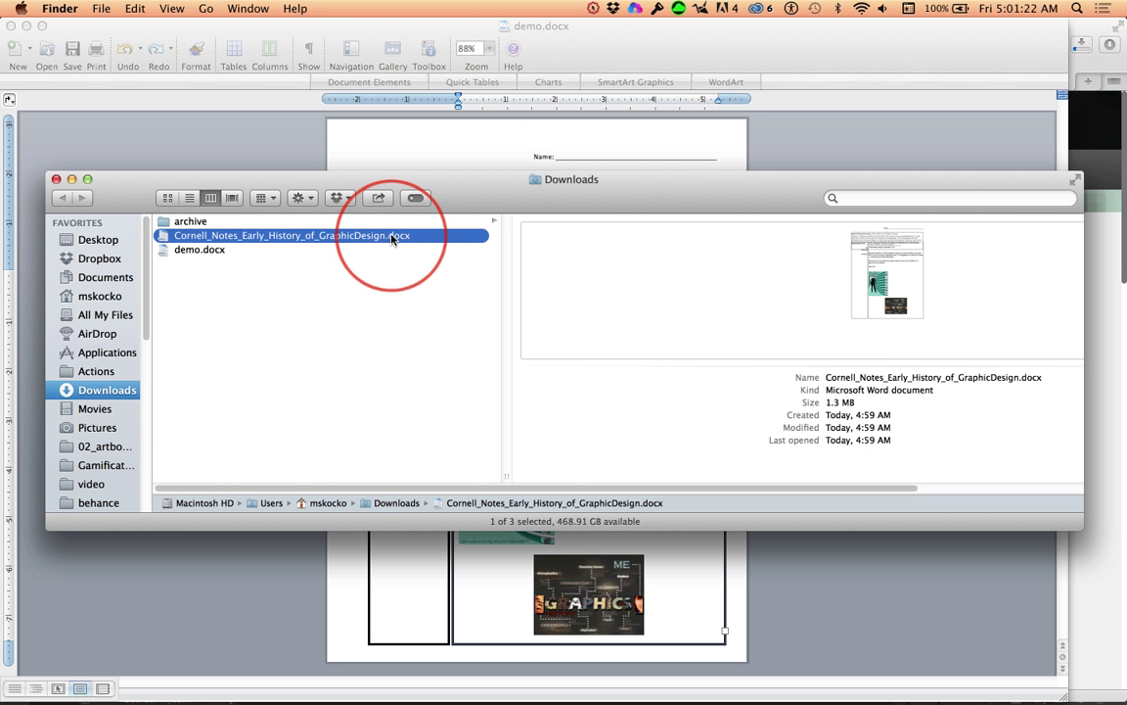
key("Return")
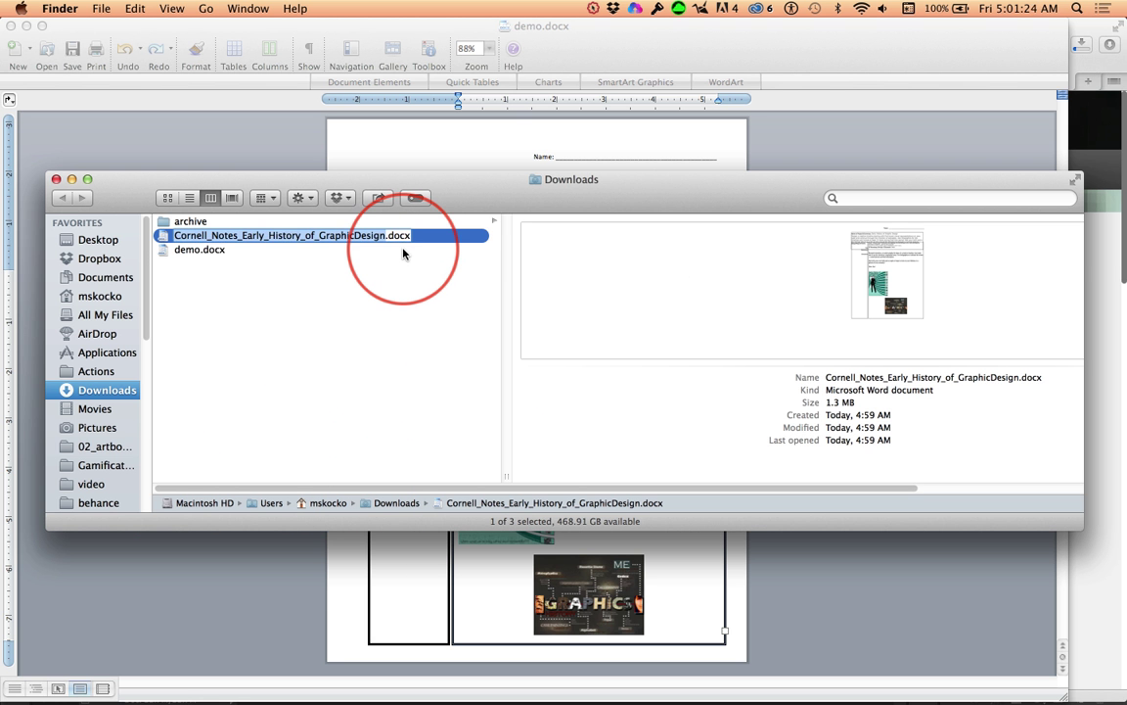
key("Right")
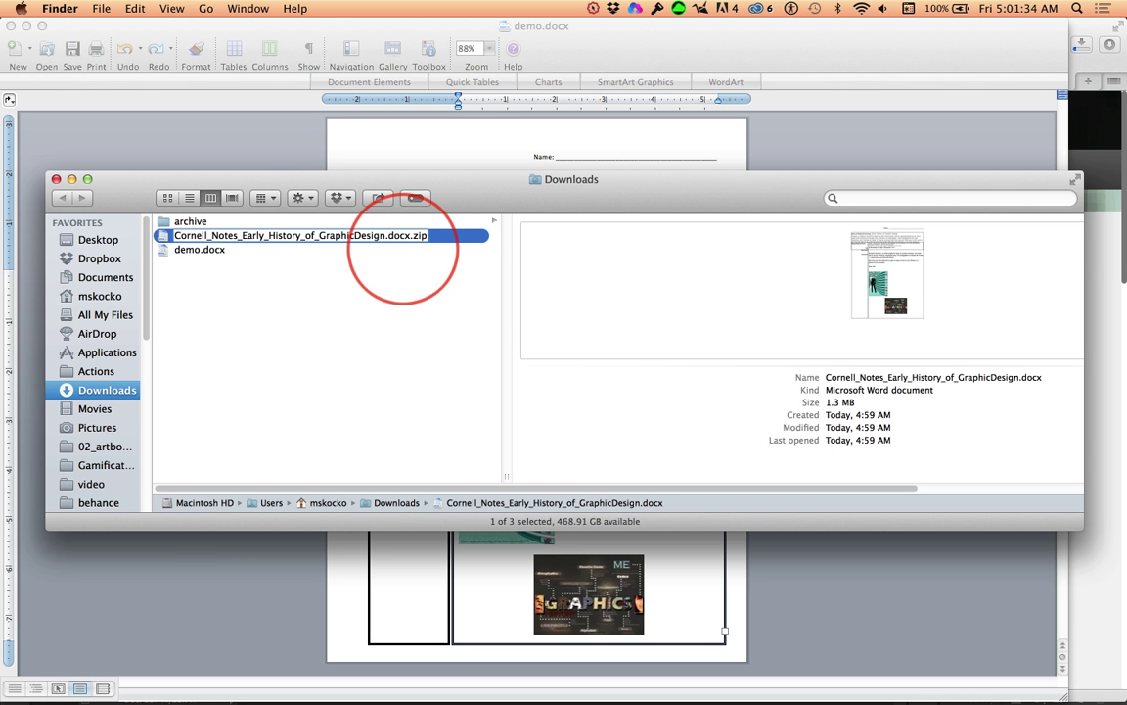
key("Return")
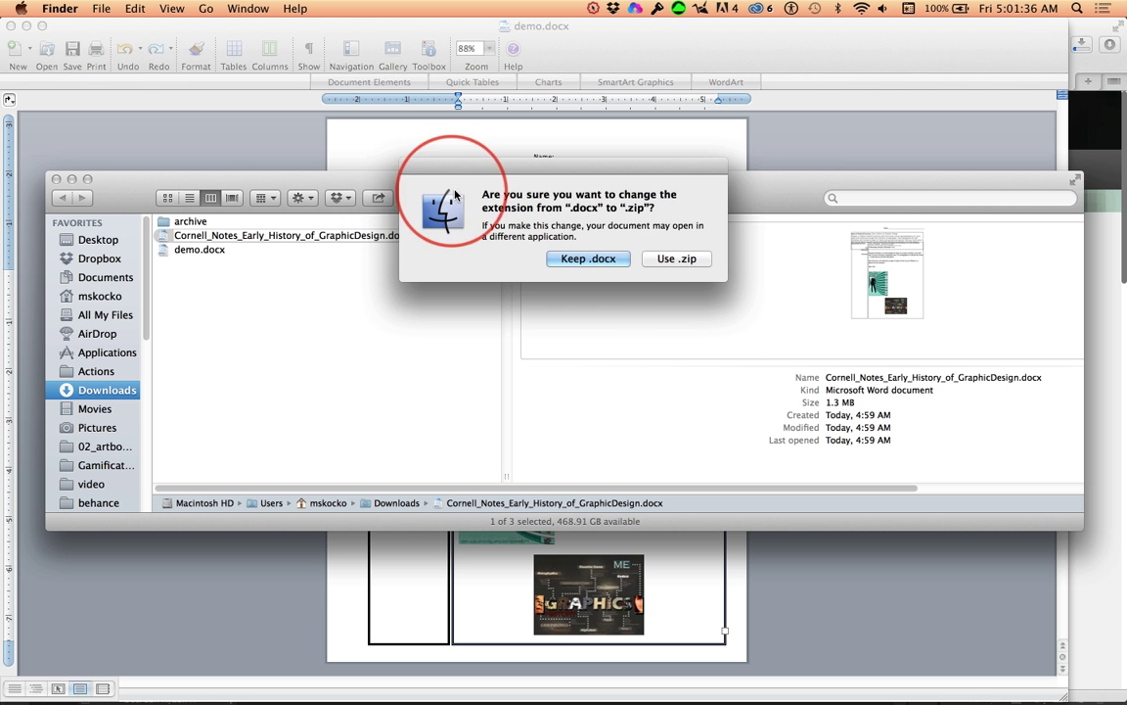
left_click(677, 259)
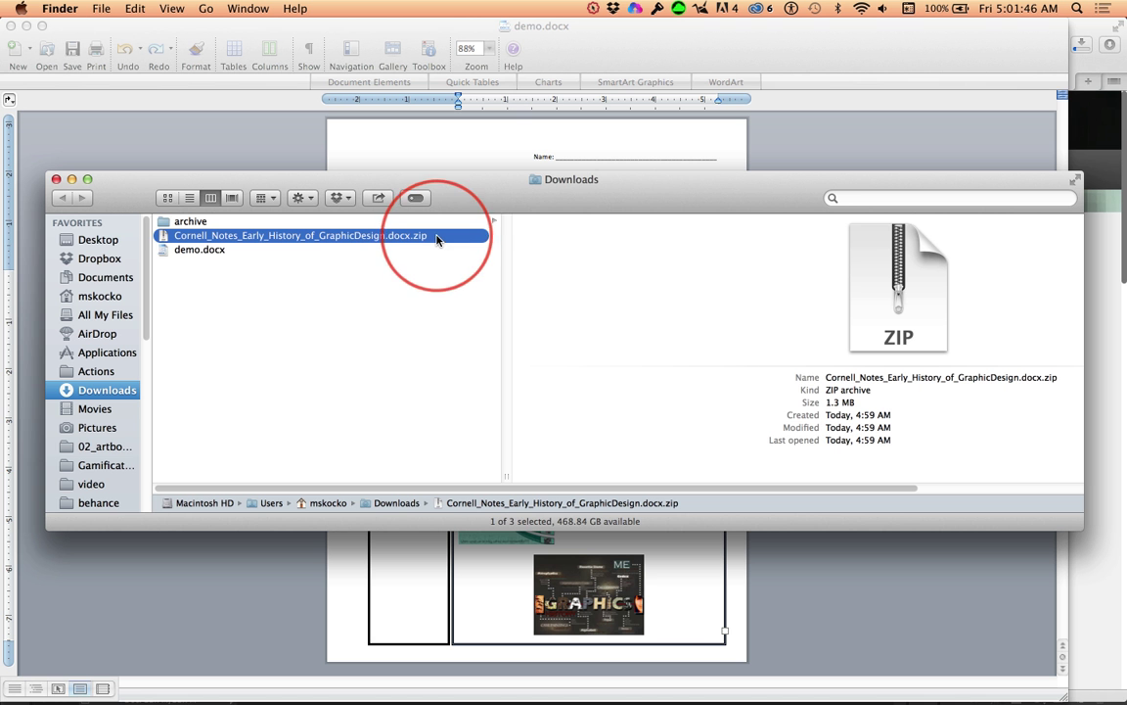
Extract the Cornell_Notes_Early_History_of_GraphicDesign.docx.zip archive into the Downloads folder.
left_click(165, 252)
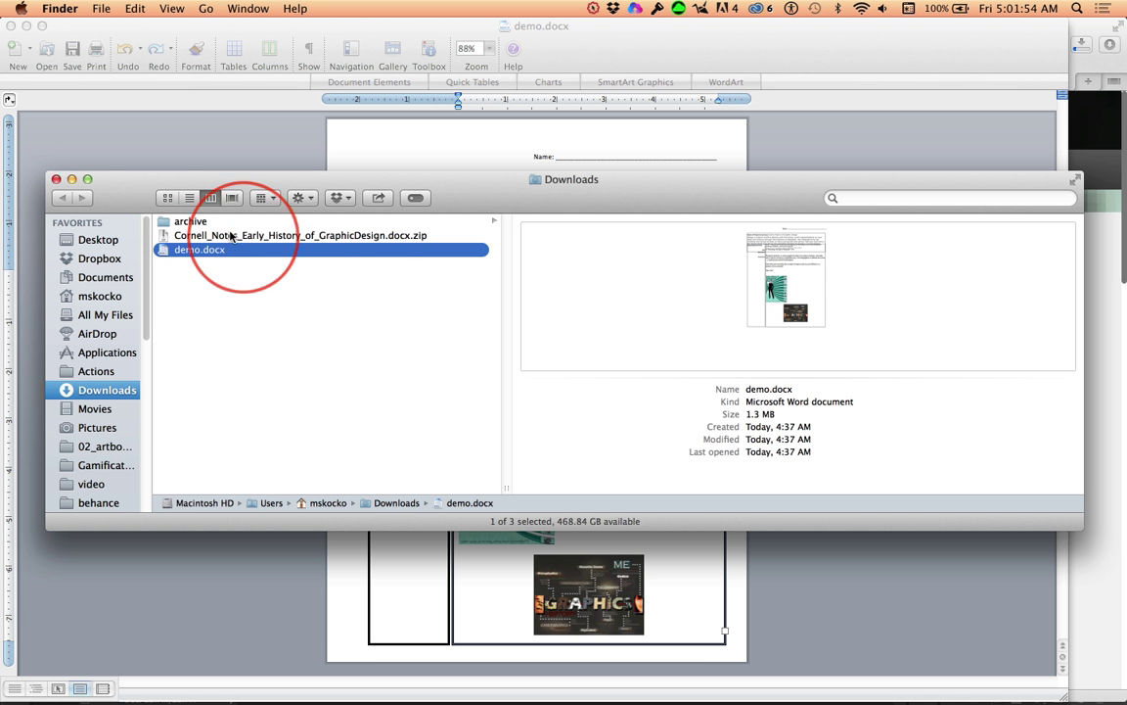
left_click(164, 238)
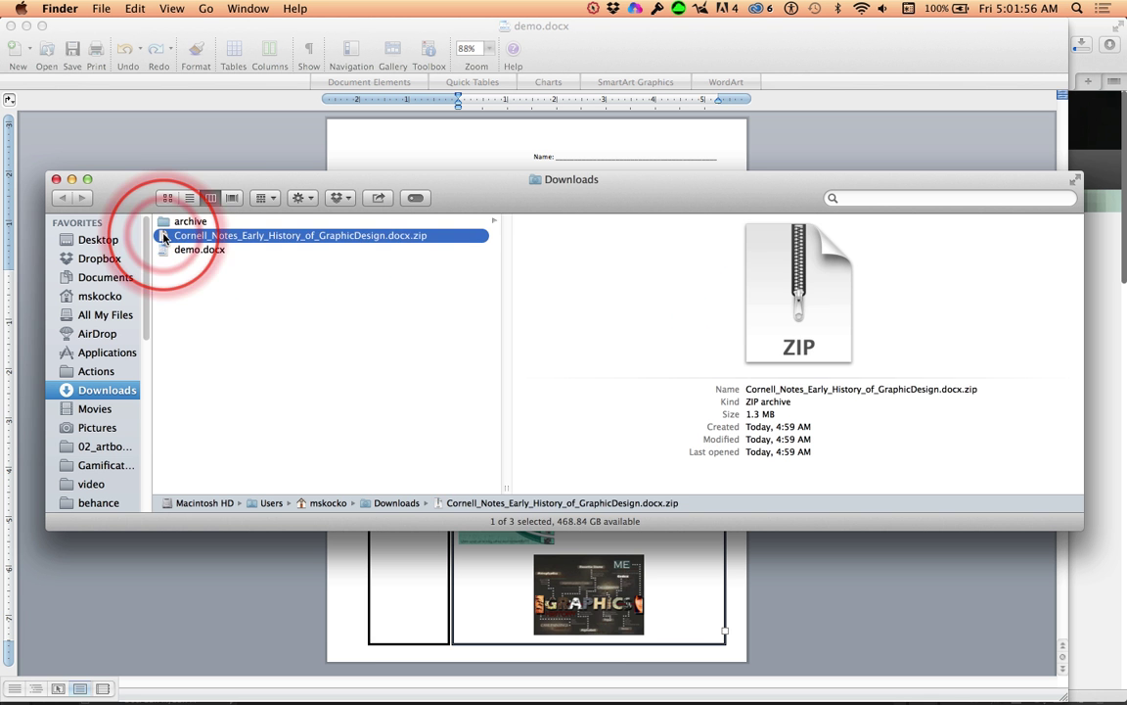
double_click(165, 238)
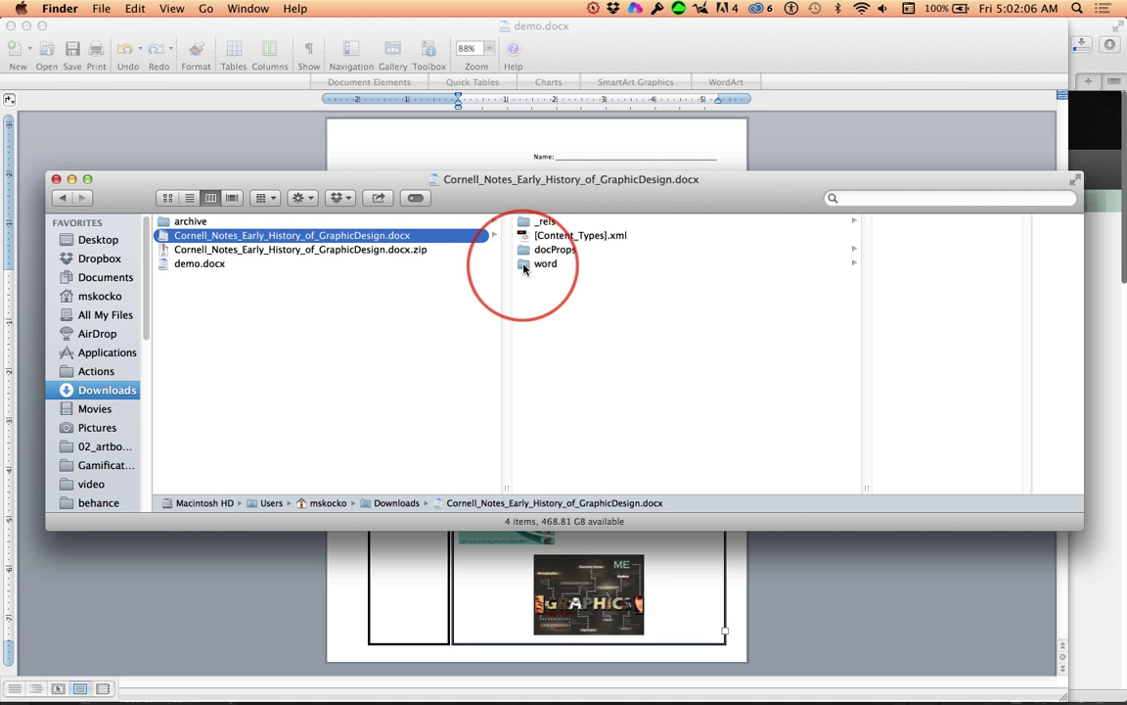
Browse the extracted folder to word > media, narrowing the columns for a better view, and select image2.jpg to preview it.
left_click(523, 264)
left_click_drag(717, 475, 530, 461)
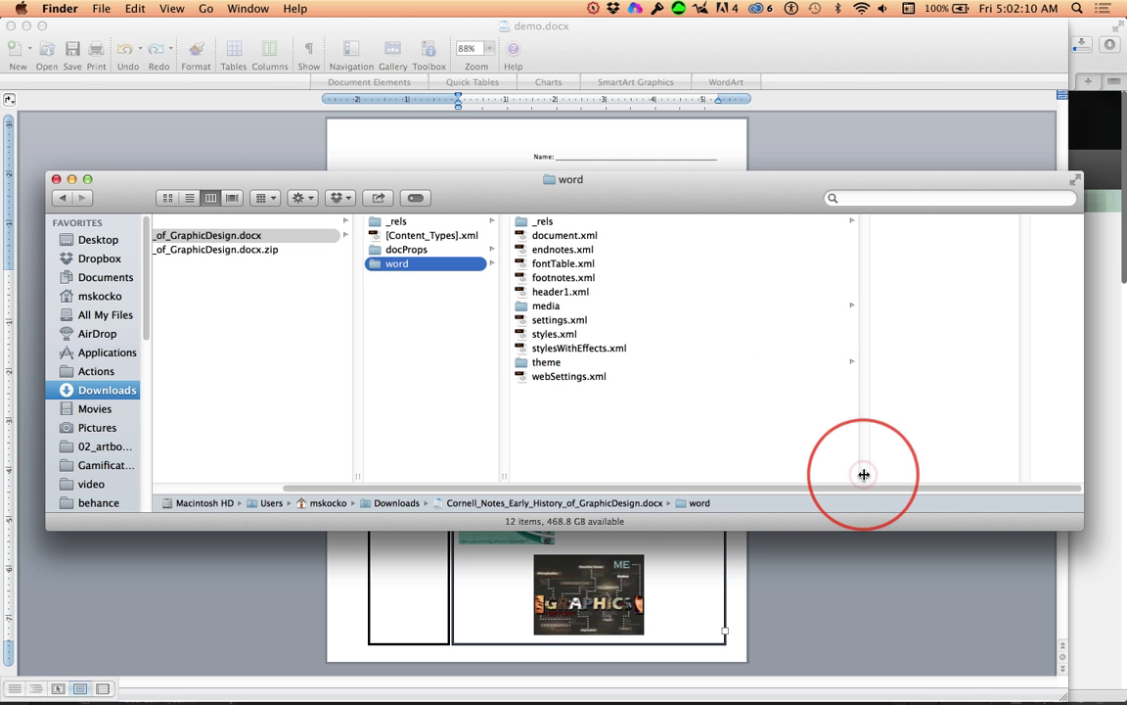
left_click_drag(868, 473, 674, 471)
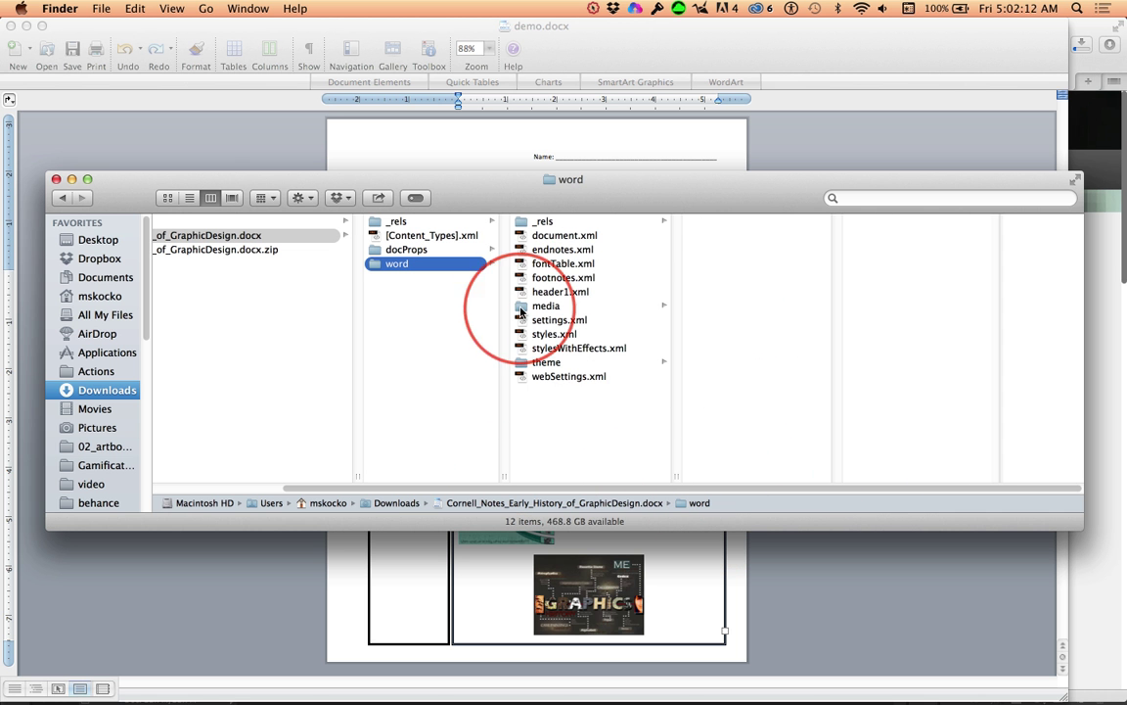
left_click(529, 306)
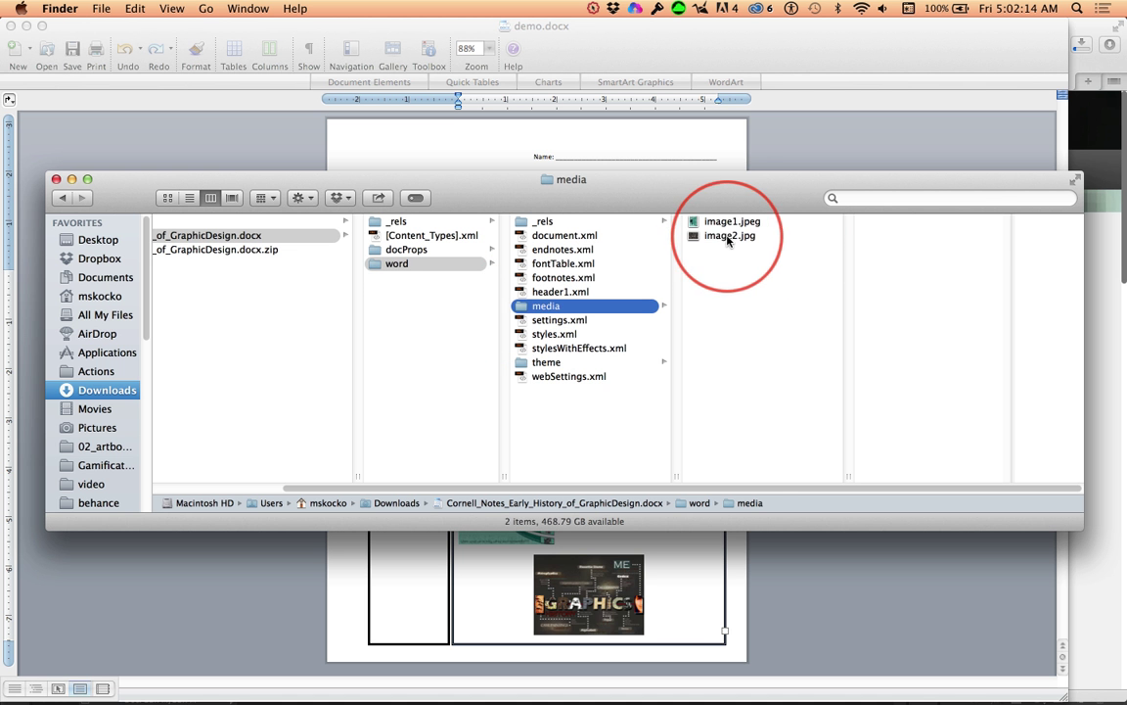
left_click(695, 237)
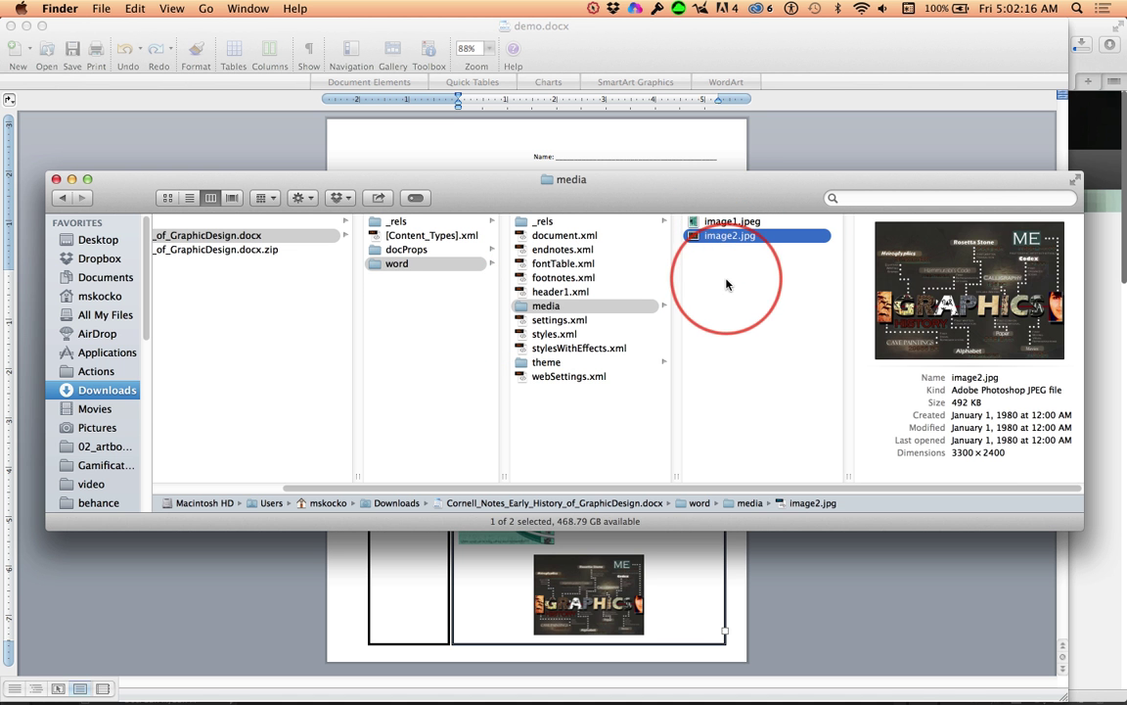
Switch to Photoshop, close the image2.jpg document already open there and return to the media folder in Finder.
key("super+Tab")
key("super+Tab")
key("super+Tab")
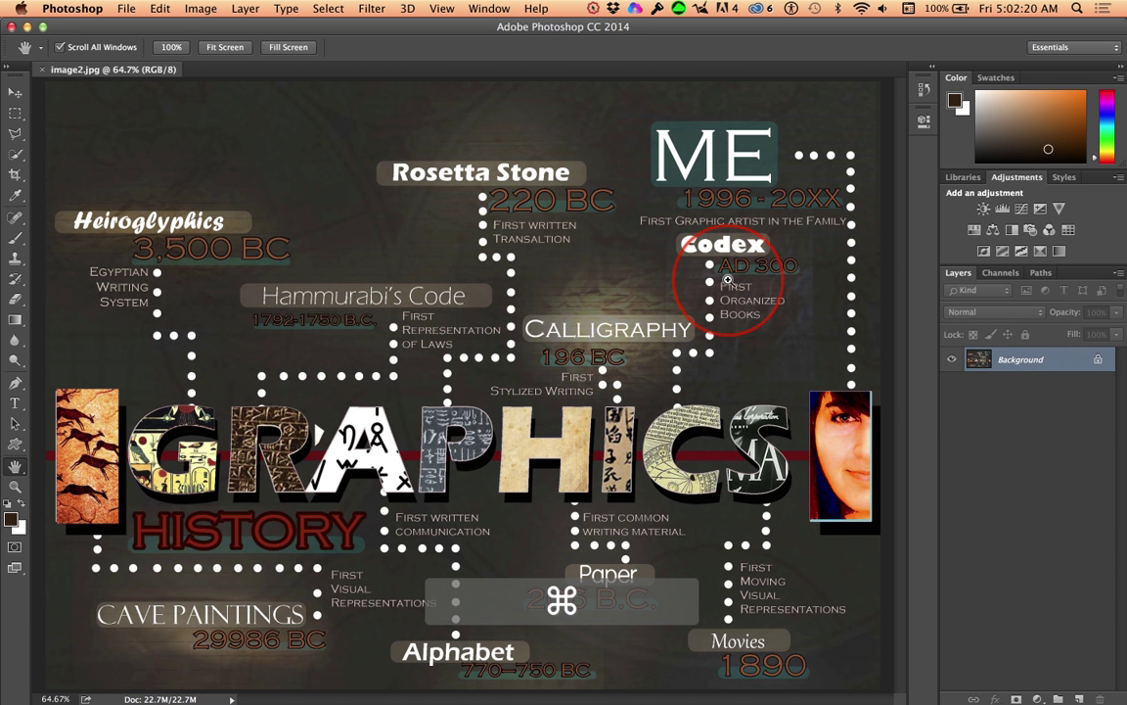
key("super+w")
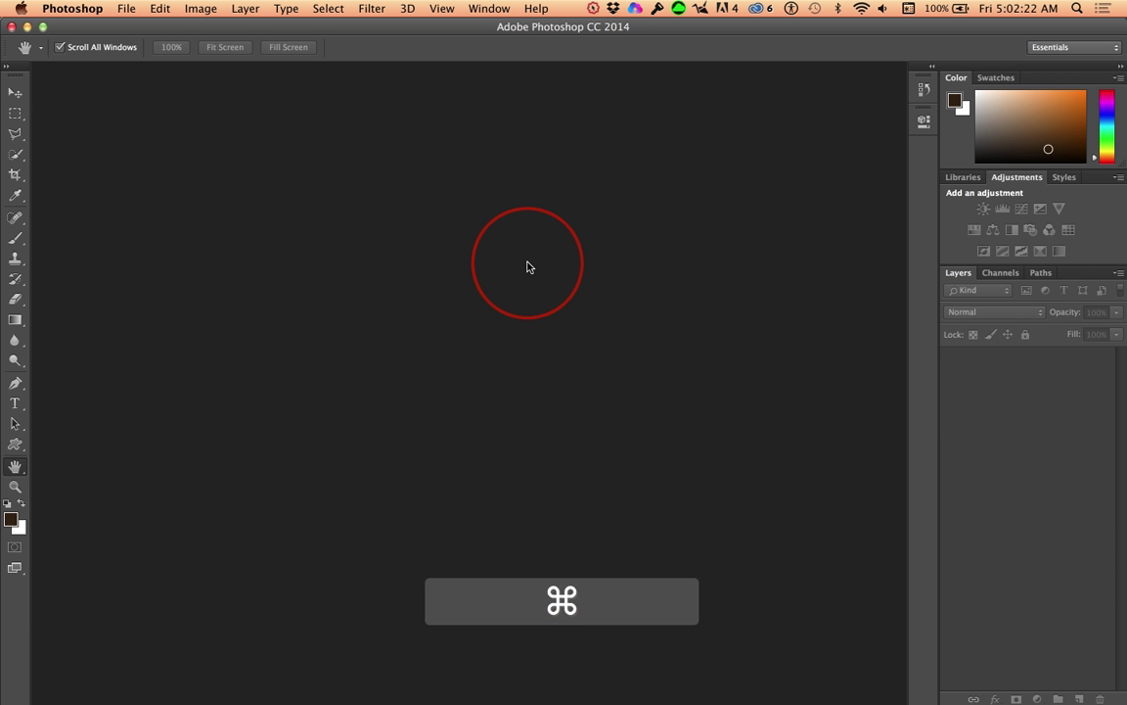
key("super+Tab")
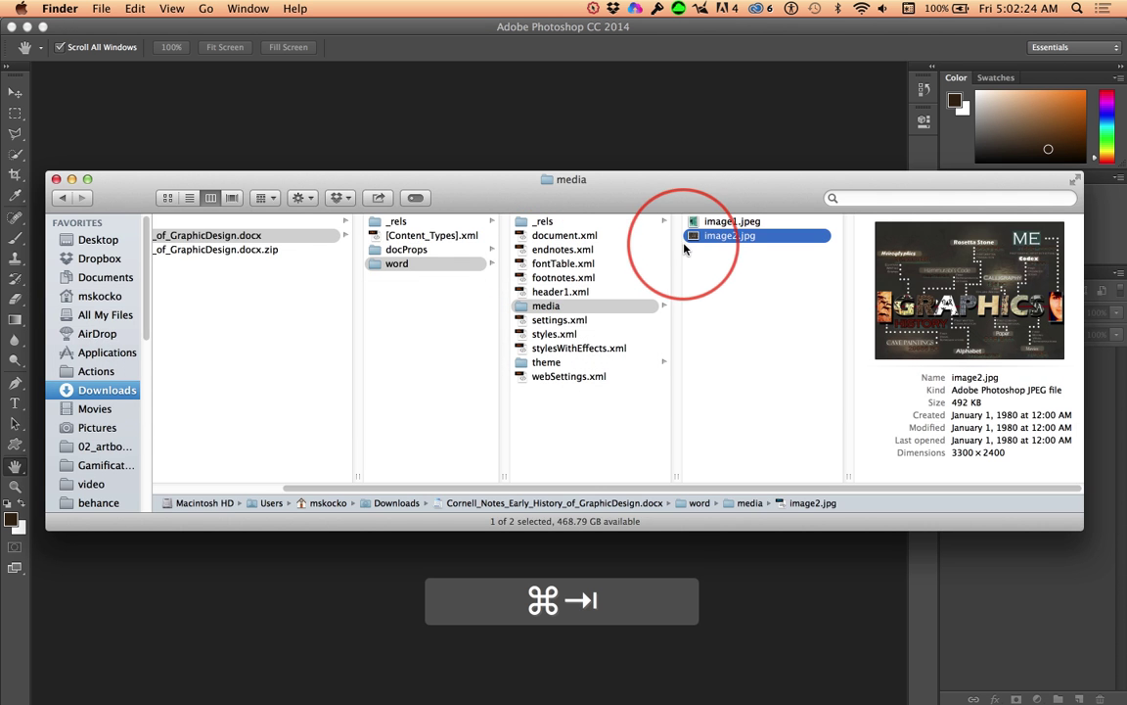
Open image2.jpg from the extracted media folder in Photoshop and fit the whole image to the window.
key("super+Tab")
left_click(696, 239)
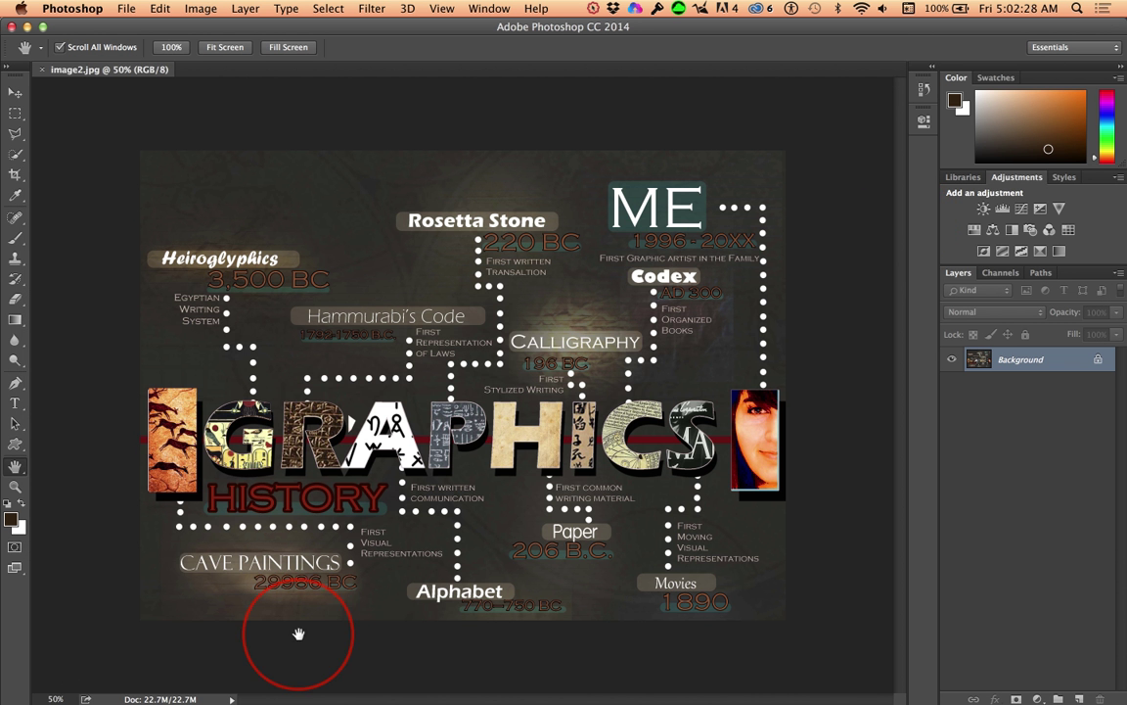
key("super+0")
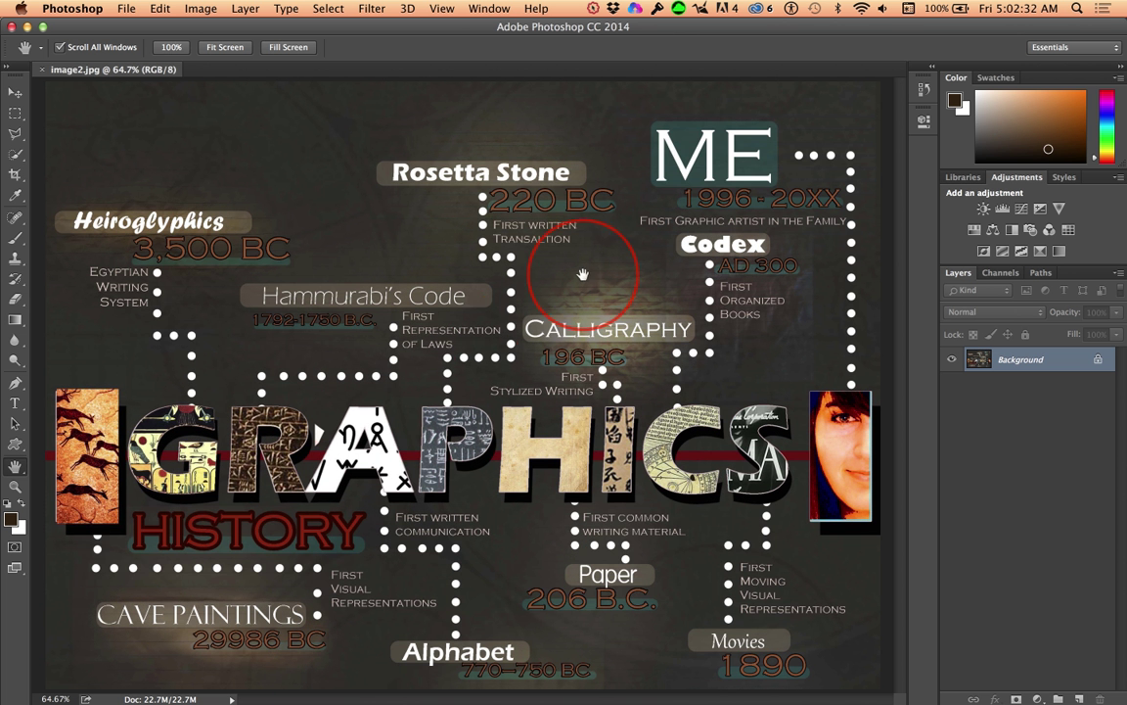
key("super")
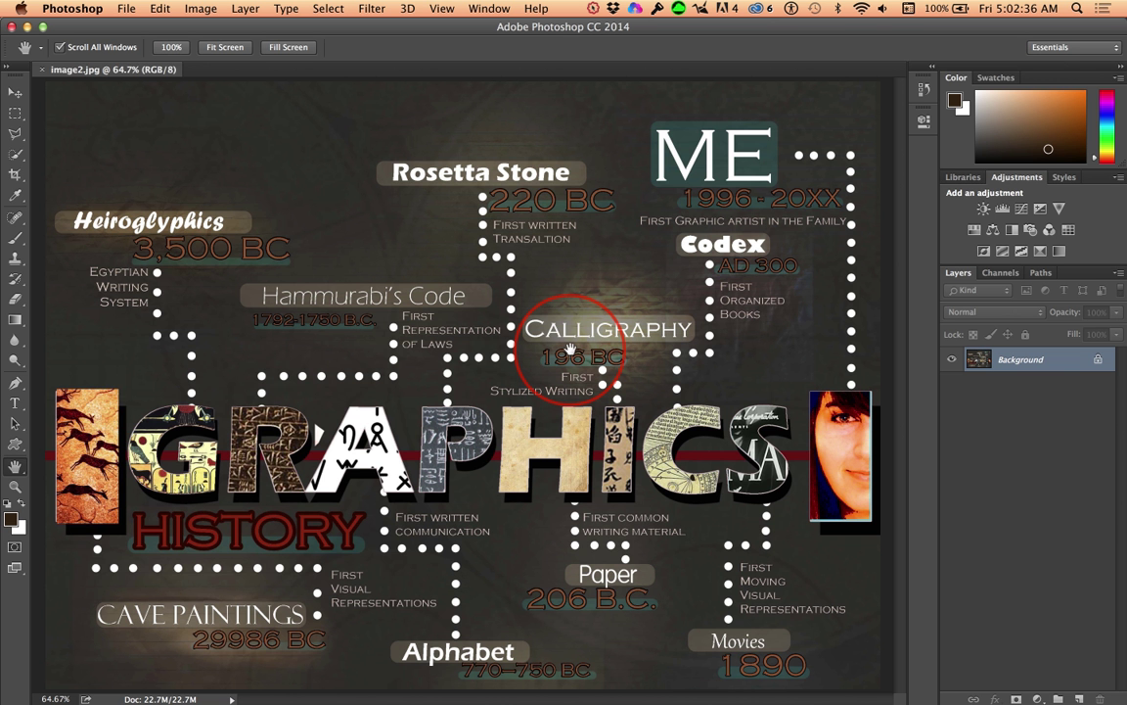
Return to Finder and bring the Downloads column with the extracted folder and its zip archive back into view.
key("super")
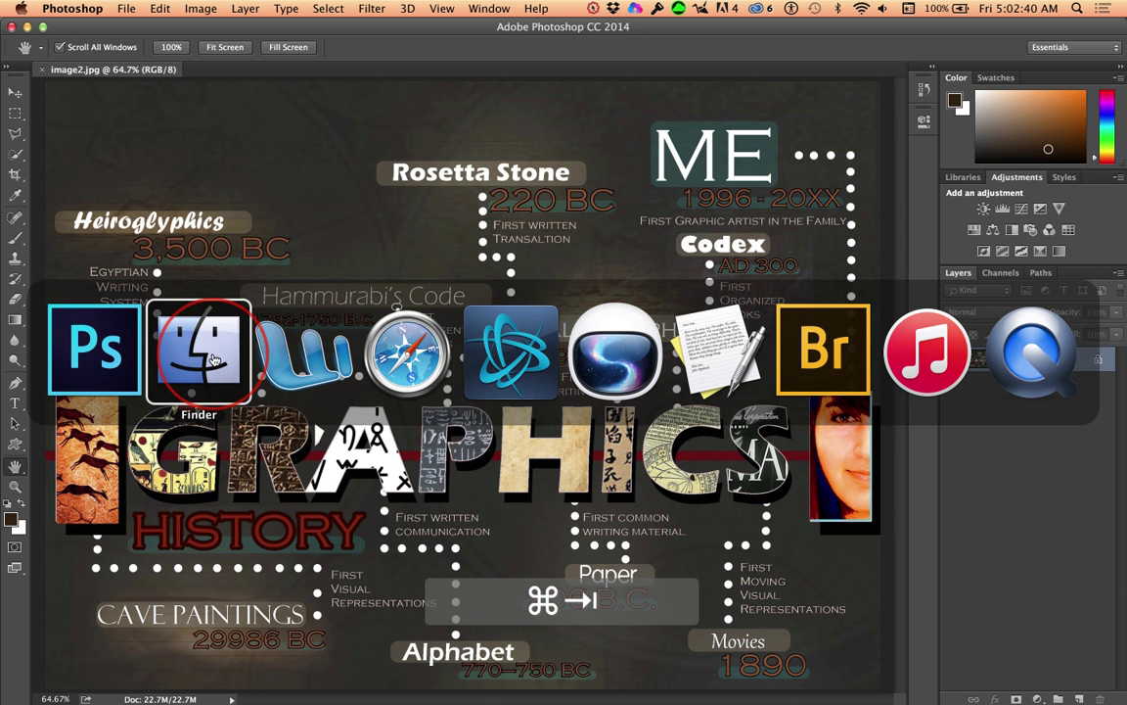
left_click(238, 344)
left_click(488, 194)
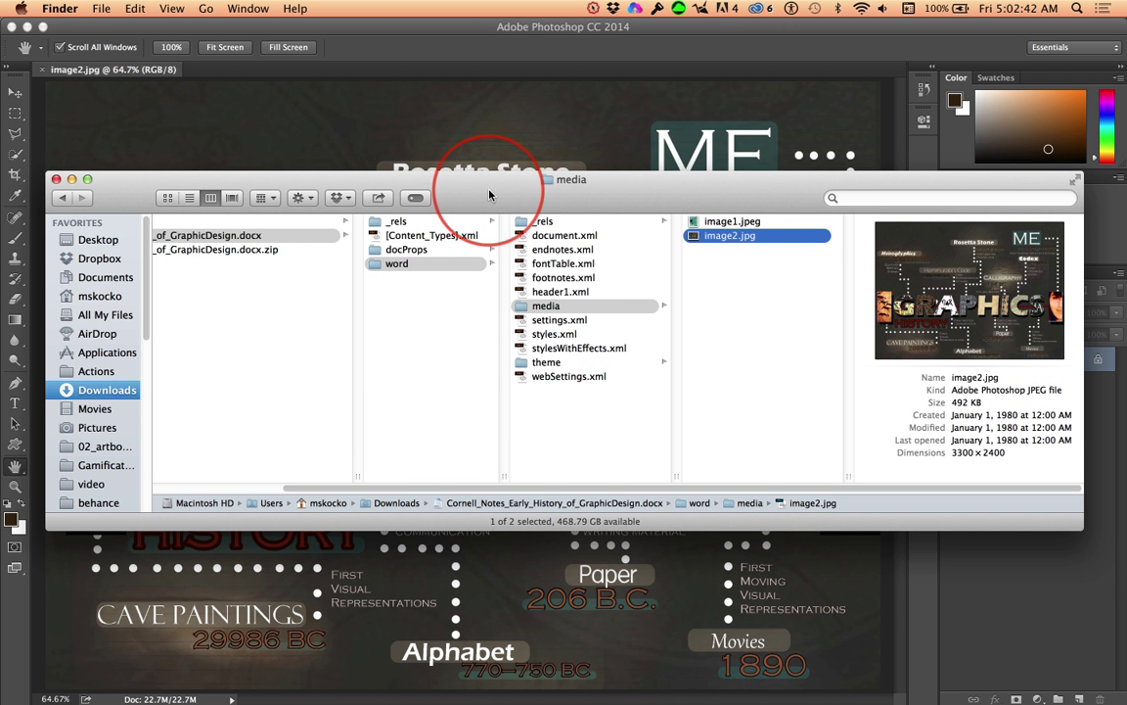
left_click(214, 487)
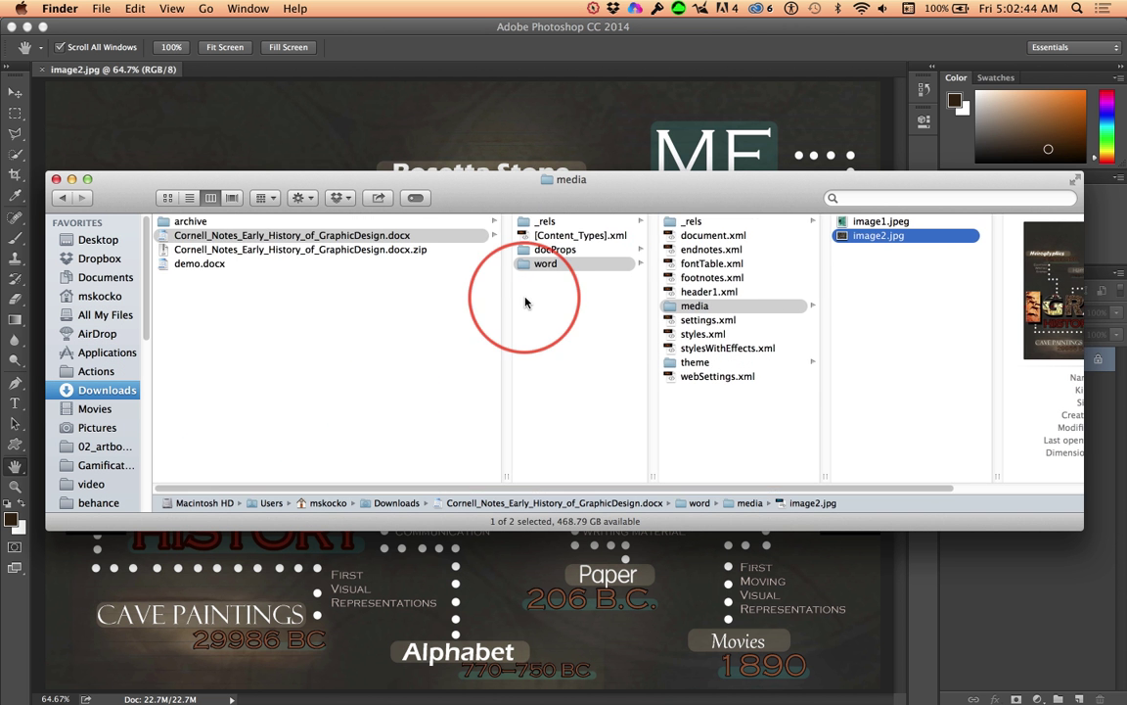